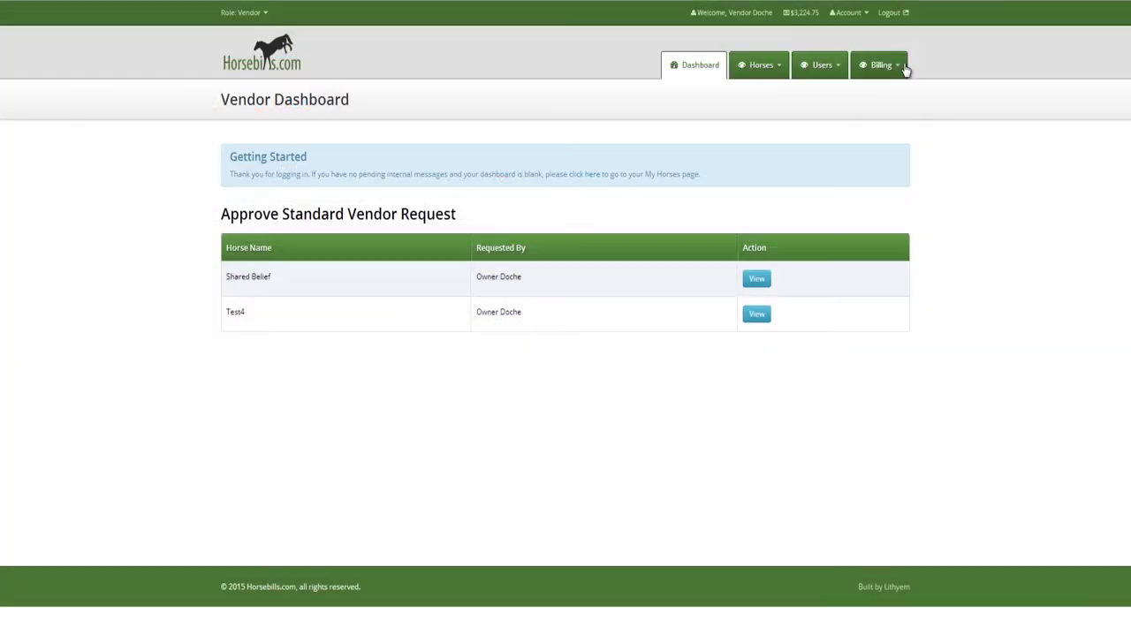
Build a California Chrome invoice with all four uninvoiced line items and preview the $260 total.
click(901, 68)
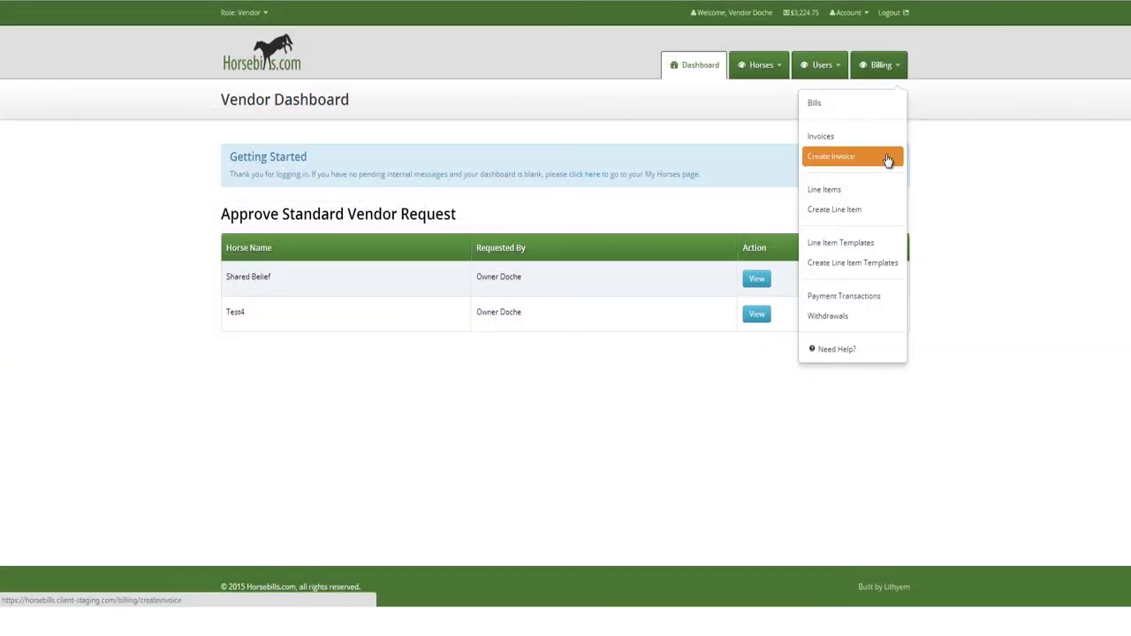
click(817, 155)
click(378, 184)
text(Cal)
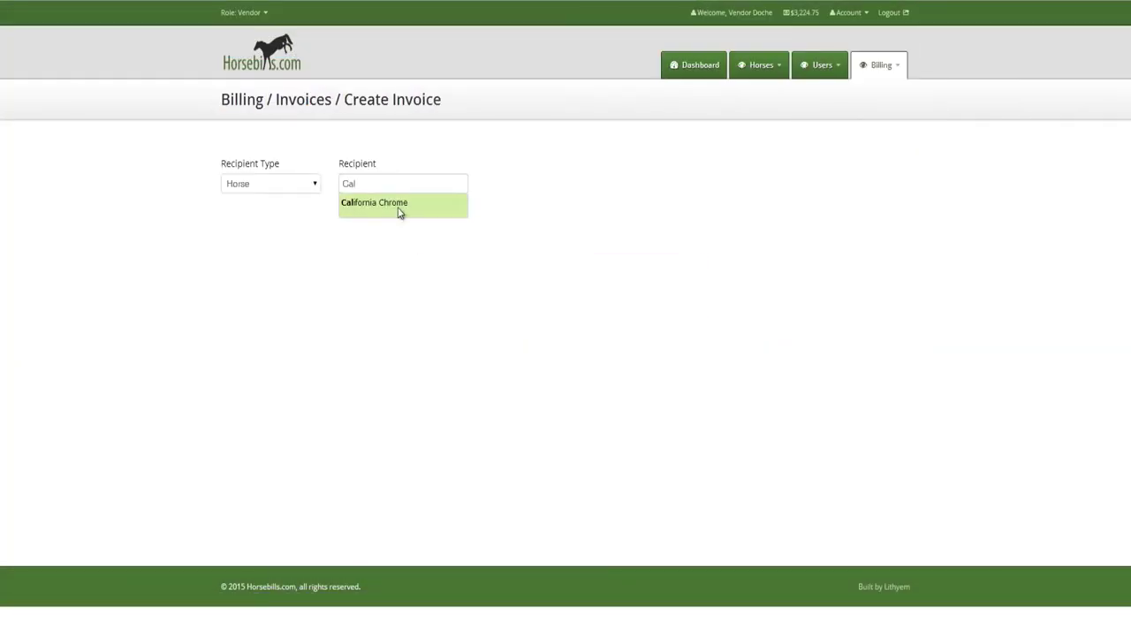
click(398, 212)
click(536, 193)
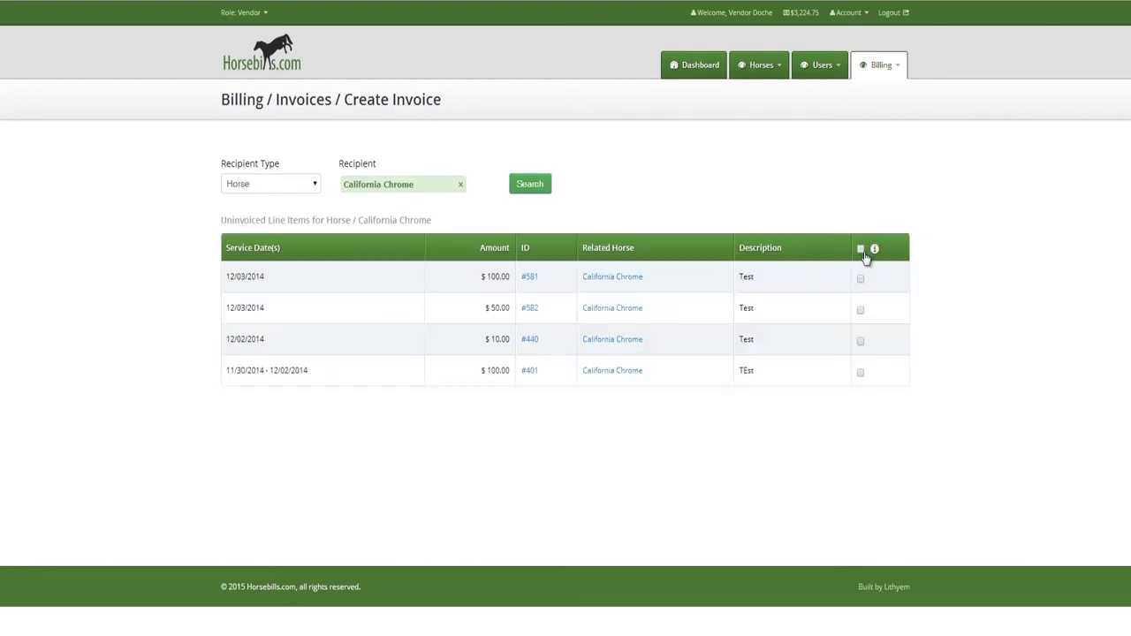
click(857, 250)
scroll(235, 515, down, 1)
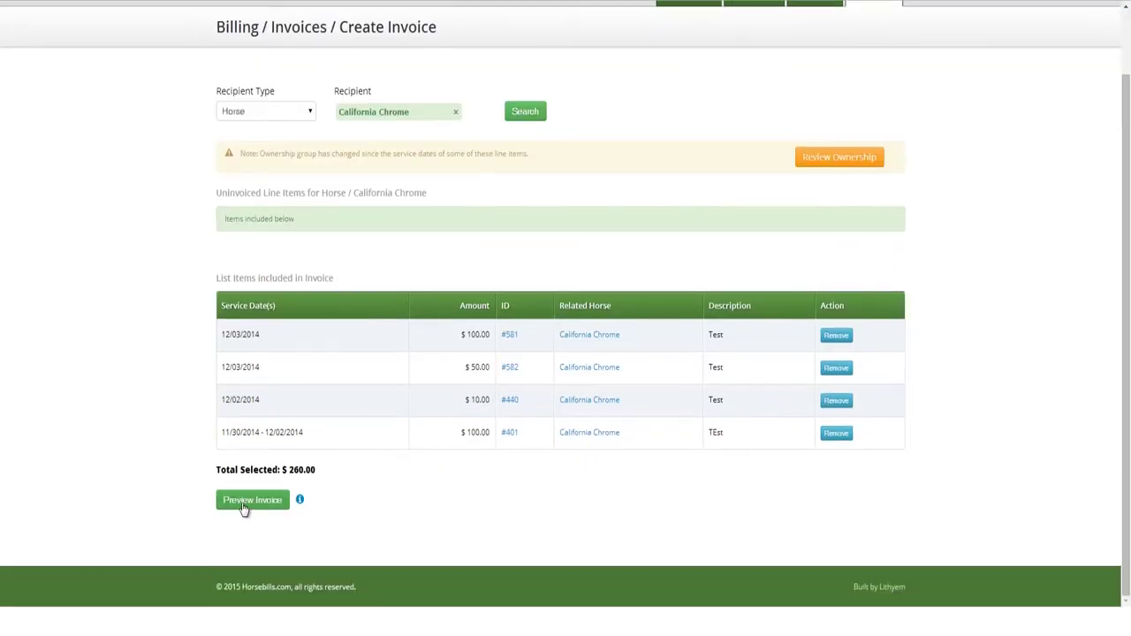
click(245, 510)
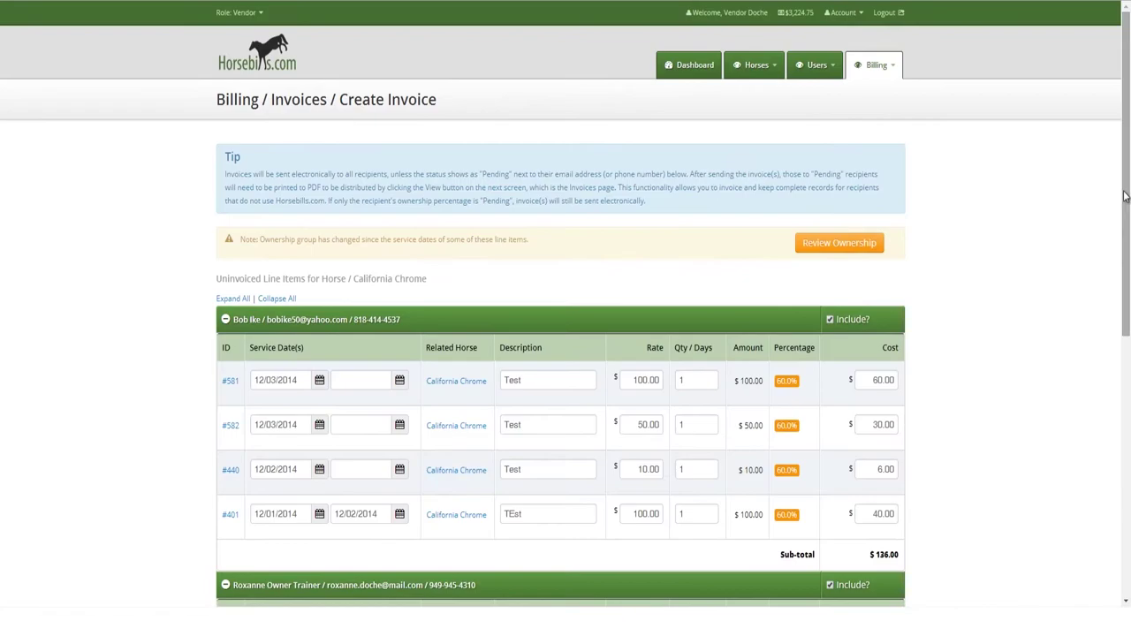
drag(1127, 196, 1128, 262)
scroll(1129, 262, down, 5)
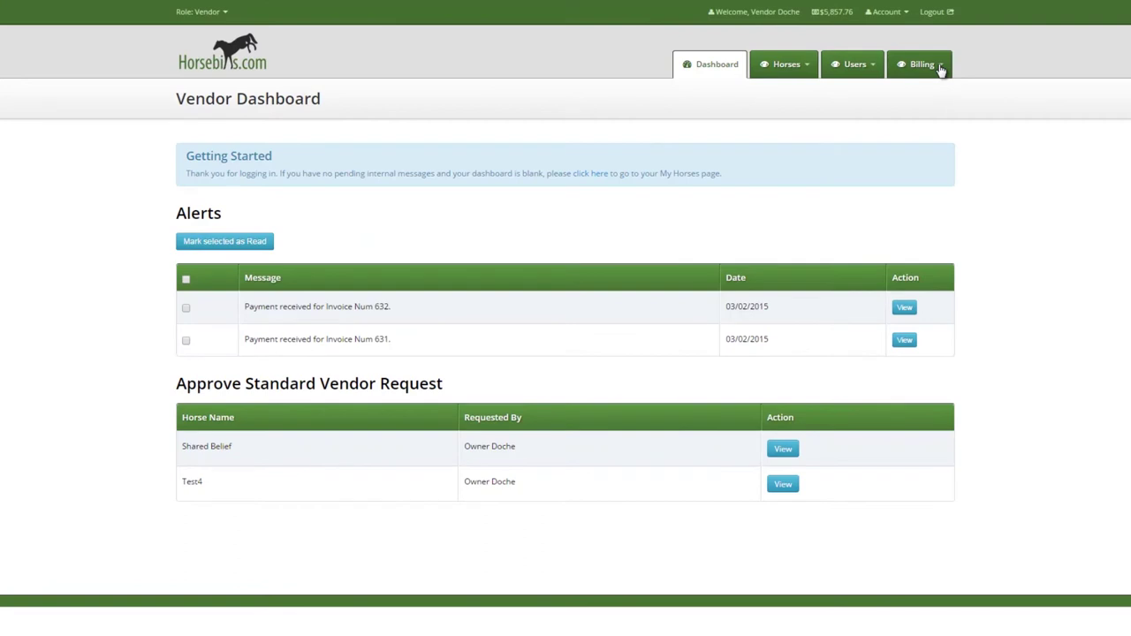
From the Line Items list, apply Egyptian Femme's 'Day Rate - 31 Days' item to all current horses.
click(938, 65)
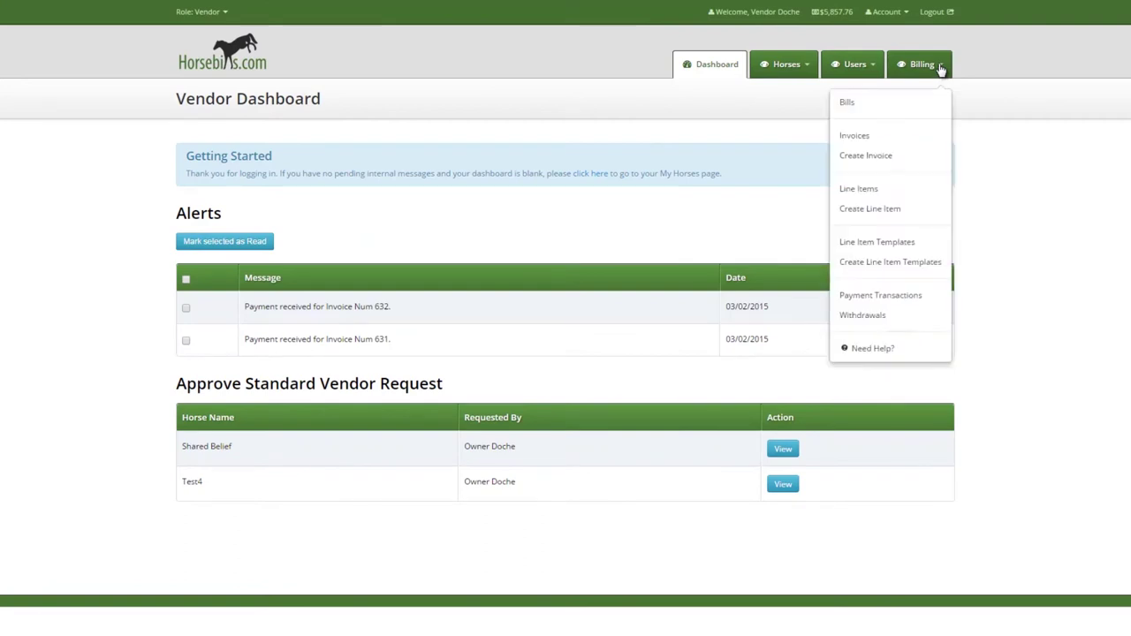
click(899, 189)
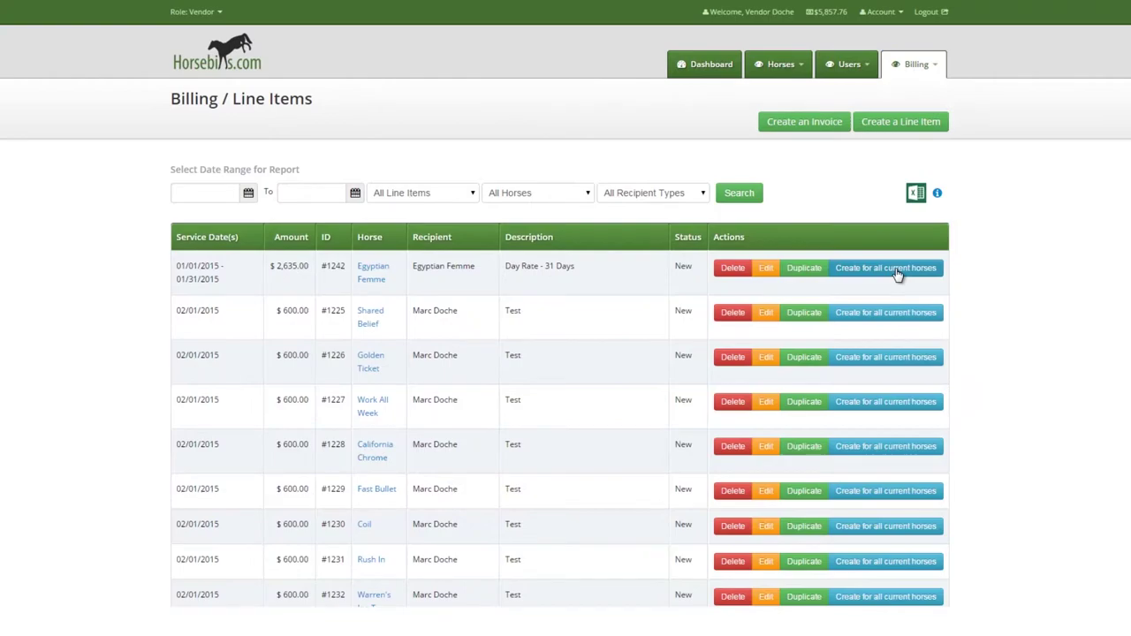
click(896, 275)
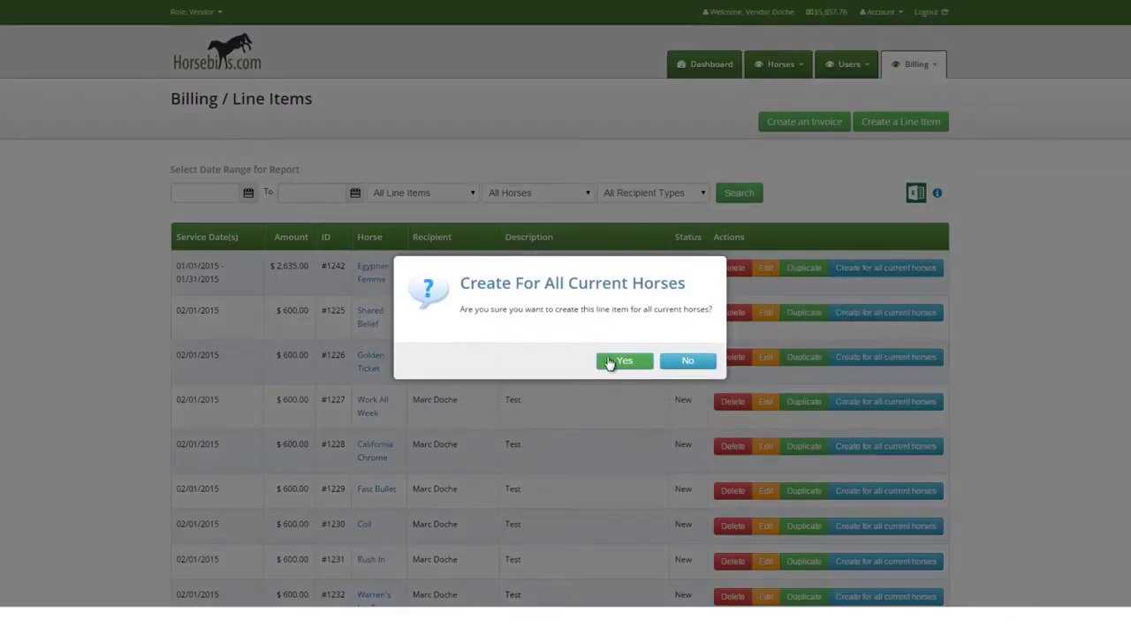
click(622, 361)
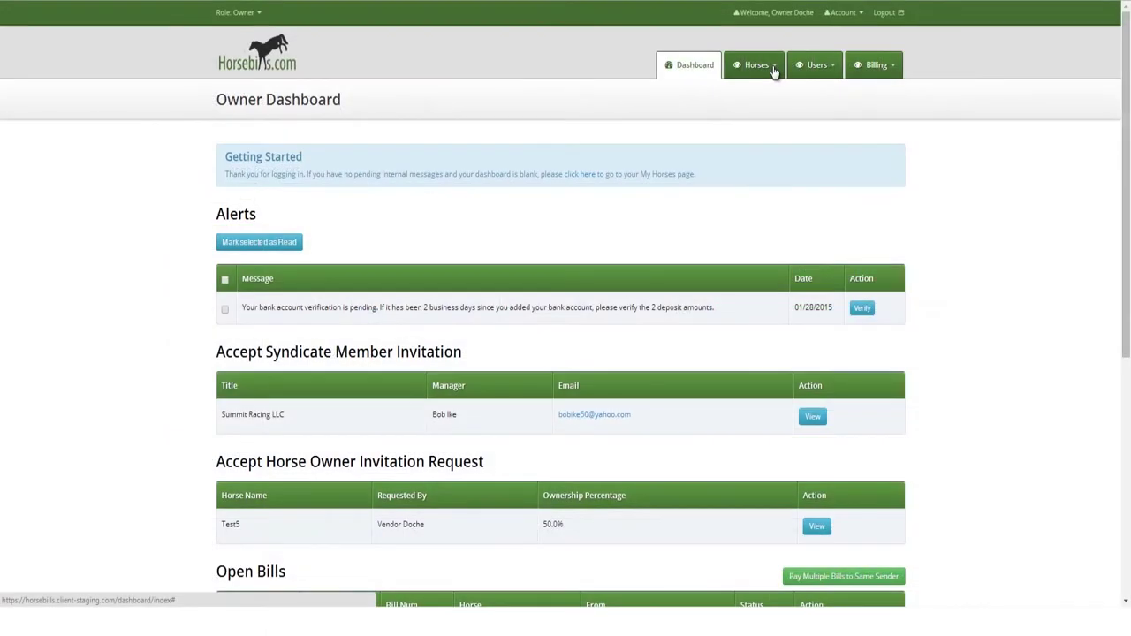
Open My Horses and scroll through the ten current horses with their ownership and vendors.
click(773, 71)
click(734, 106)
scroll(1053, 335, down, 1)
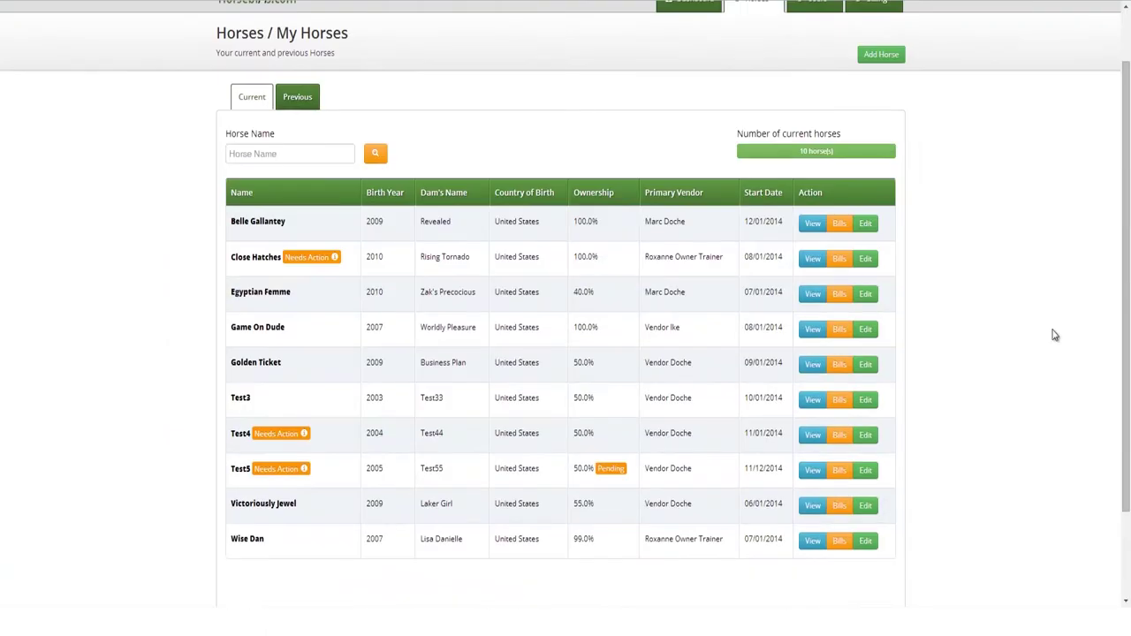
scroll(1053, 335, down, 1)
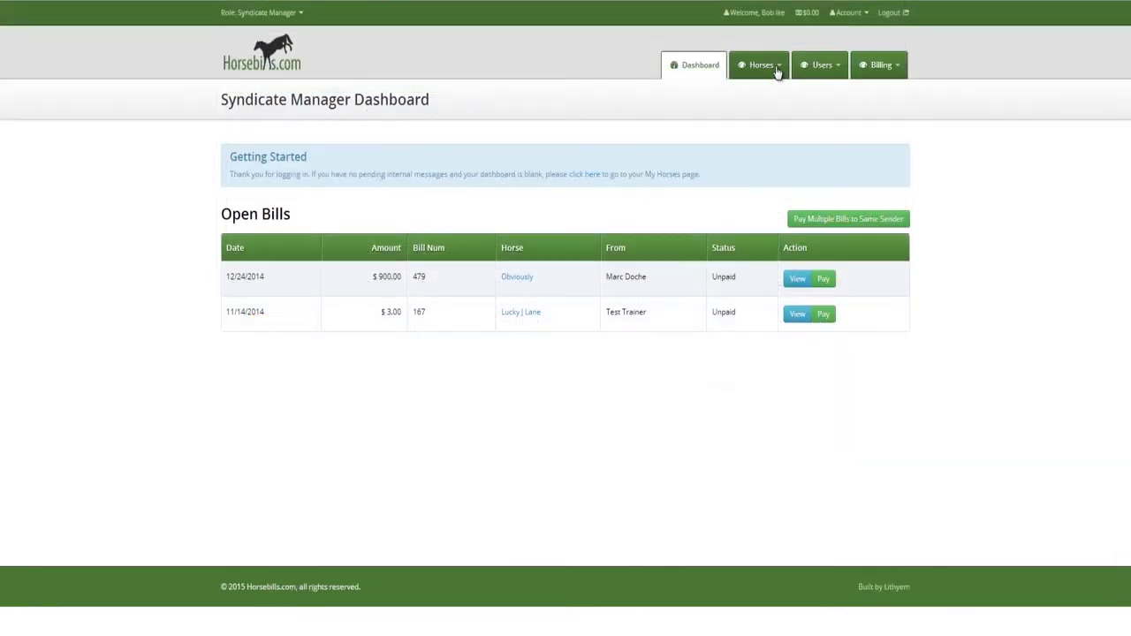
Visit My Horses, then open Summit Racing LLC from My Syndicates to view its managers and members.
click(778, 71)
click(753, 106)
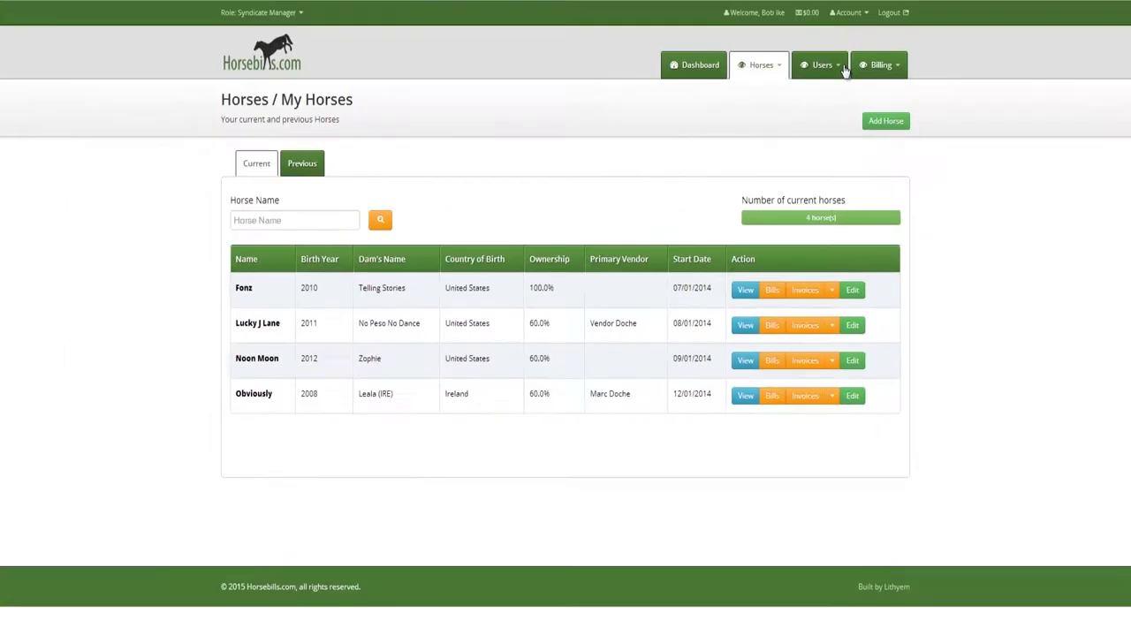
click(821, 65)
click(799, 104)
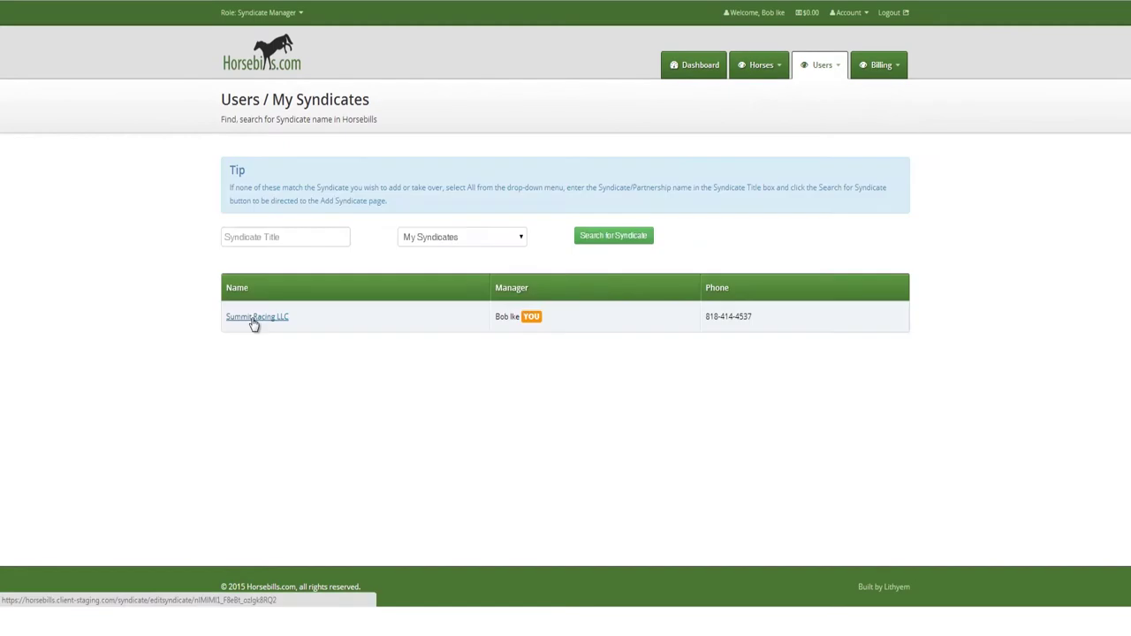
click(254, 322)
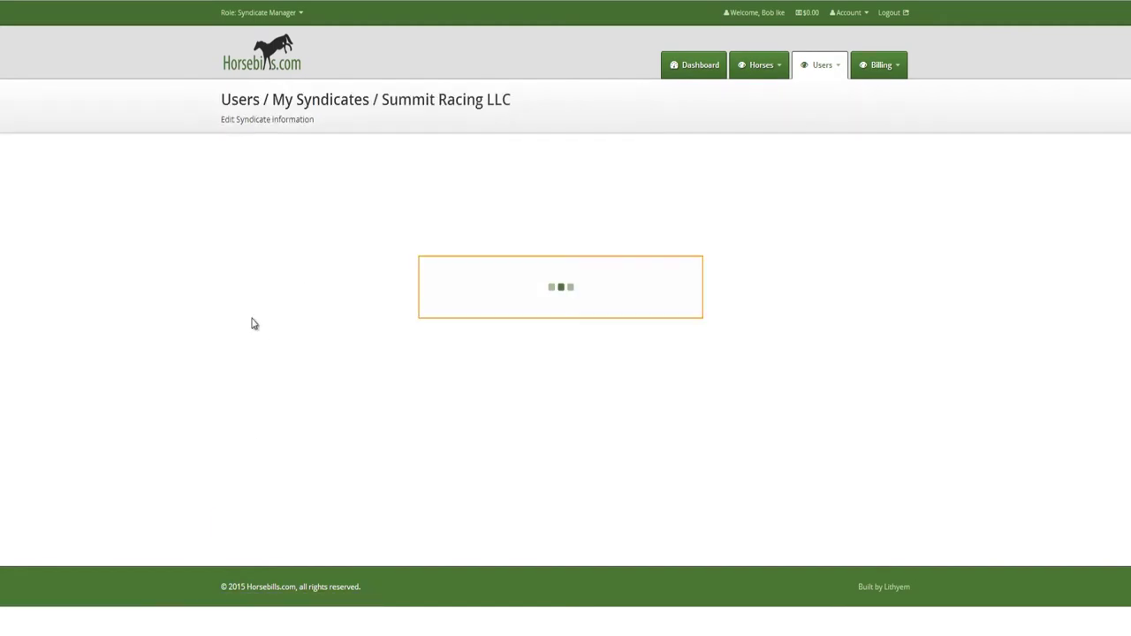
drag(1126, 141, 1127, 437)
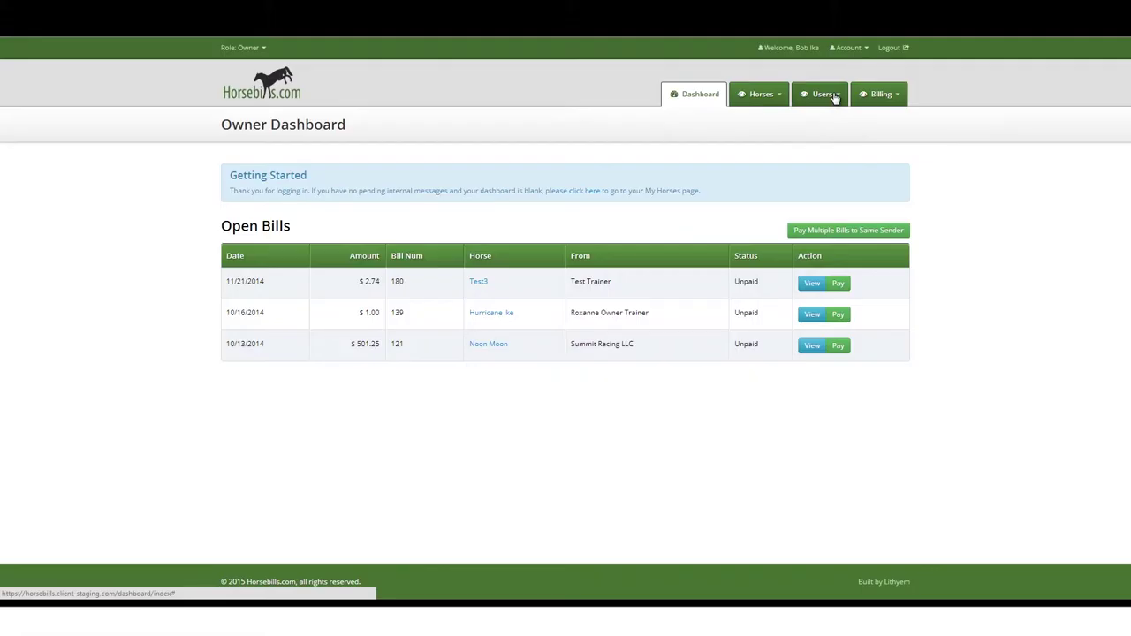
Add a new owner through Users > Add Owner.
click(834, 98)
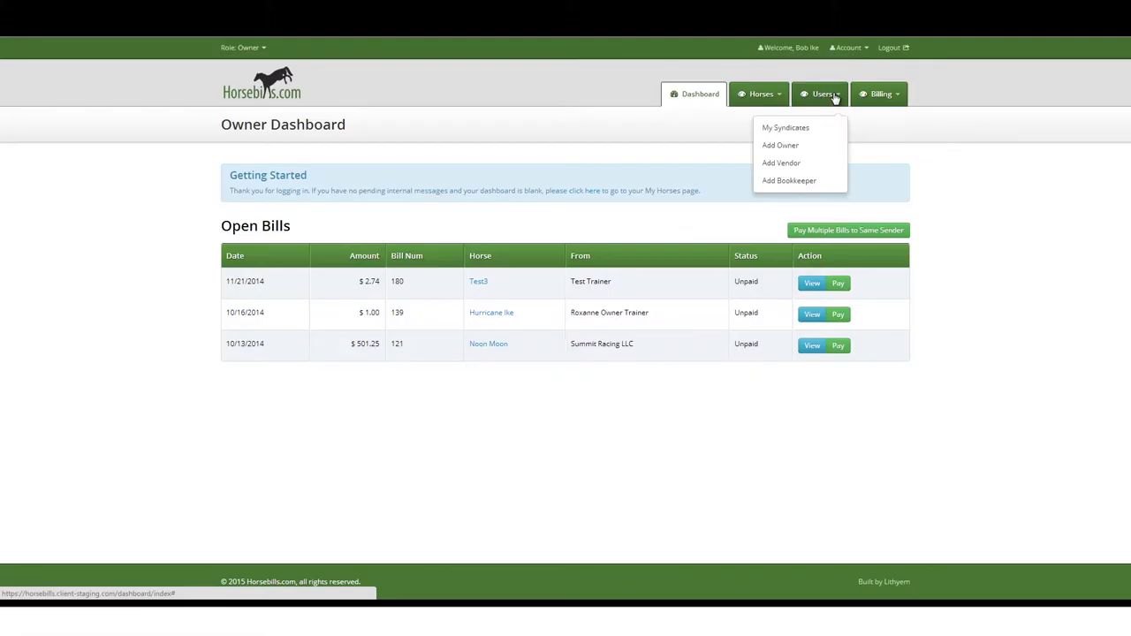
click(783, 145)
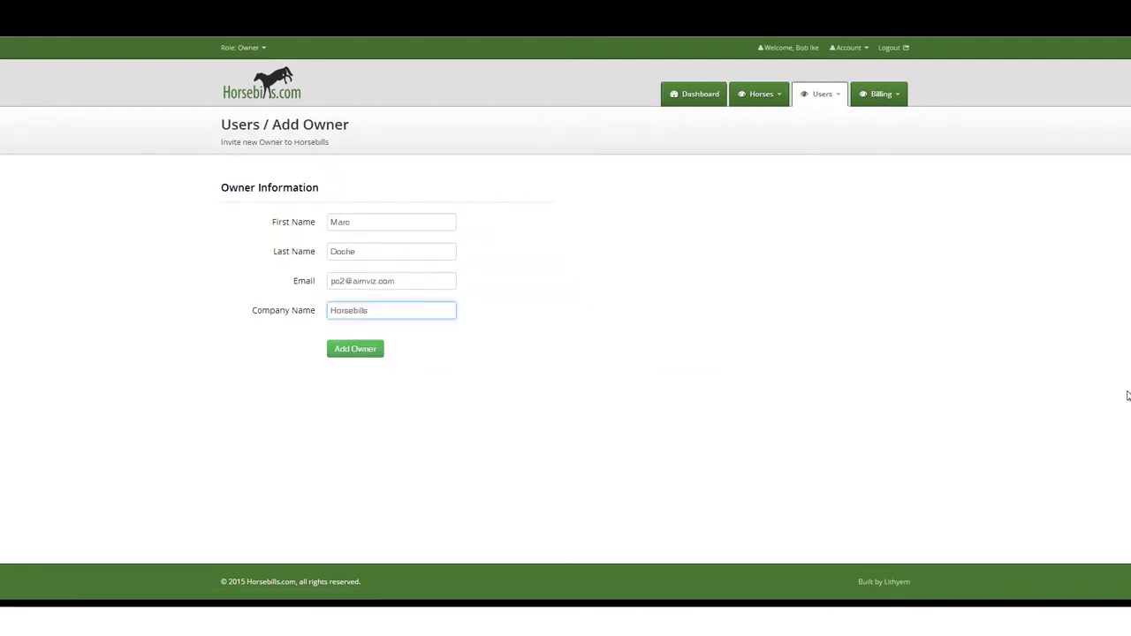
key(Return)
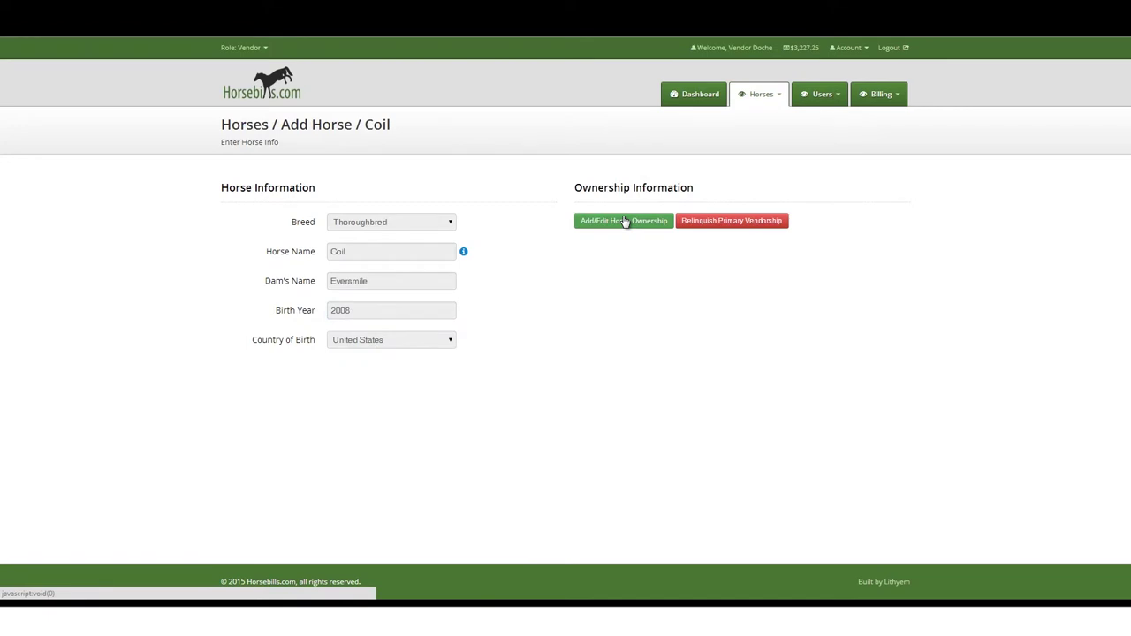
Invite the new owner to hold 100% ownership of Coil starting 01/01/2015.
click(624, 222)
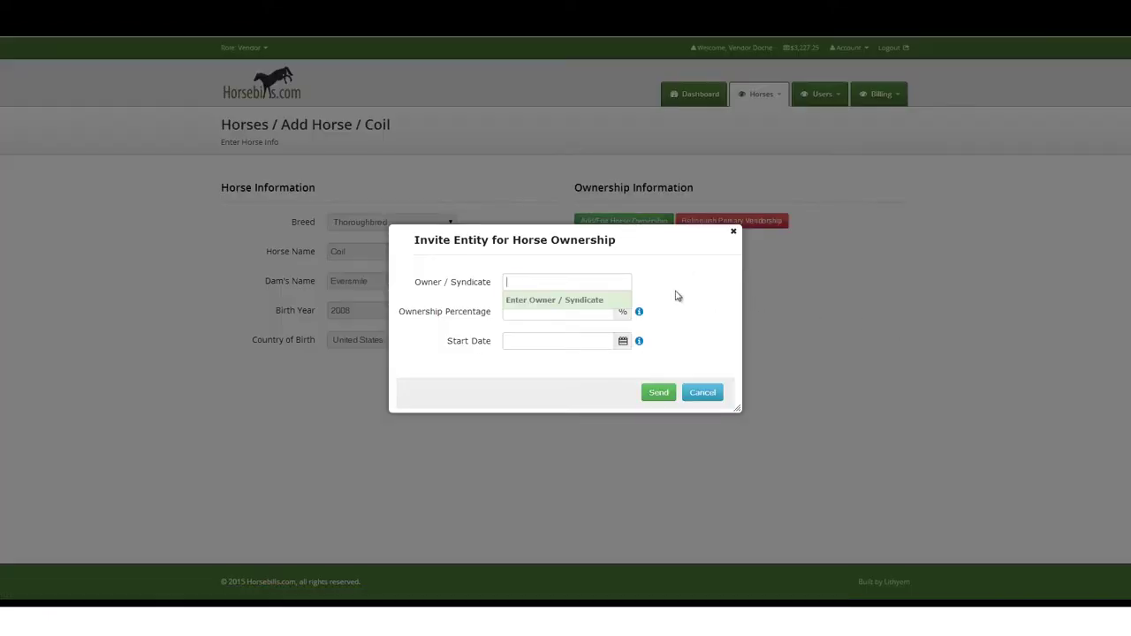
click(554, 300)
click(549, 318)
text(100)
click(556, 341)
click(589, 401)
click(658, 393)
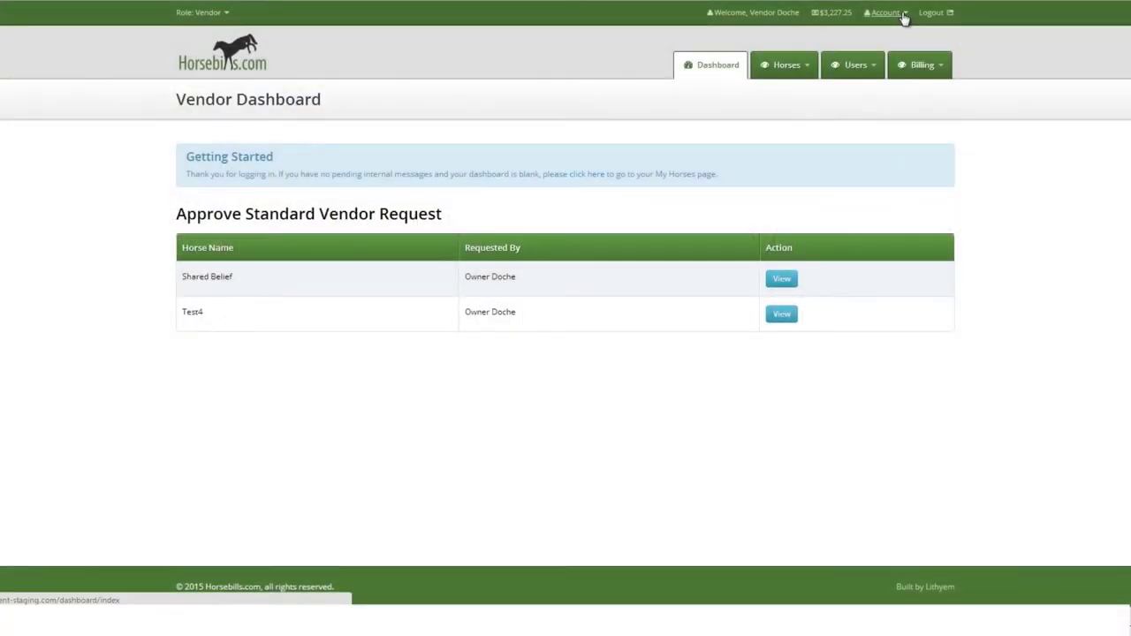
Set the Processing Fee on Payment Accounts to Paid by Payer.
click(904, 15)
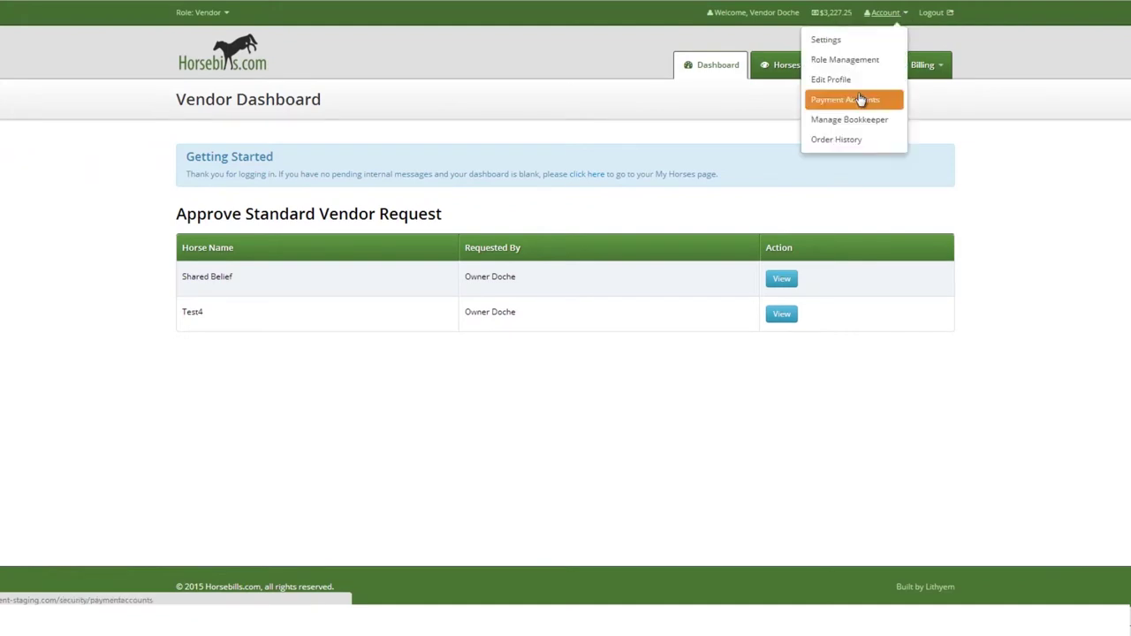
click(858, 103)
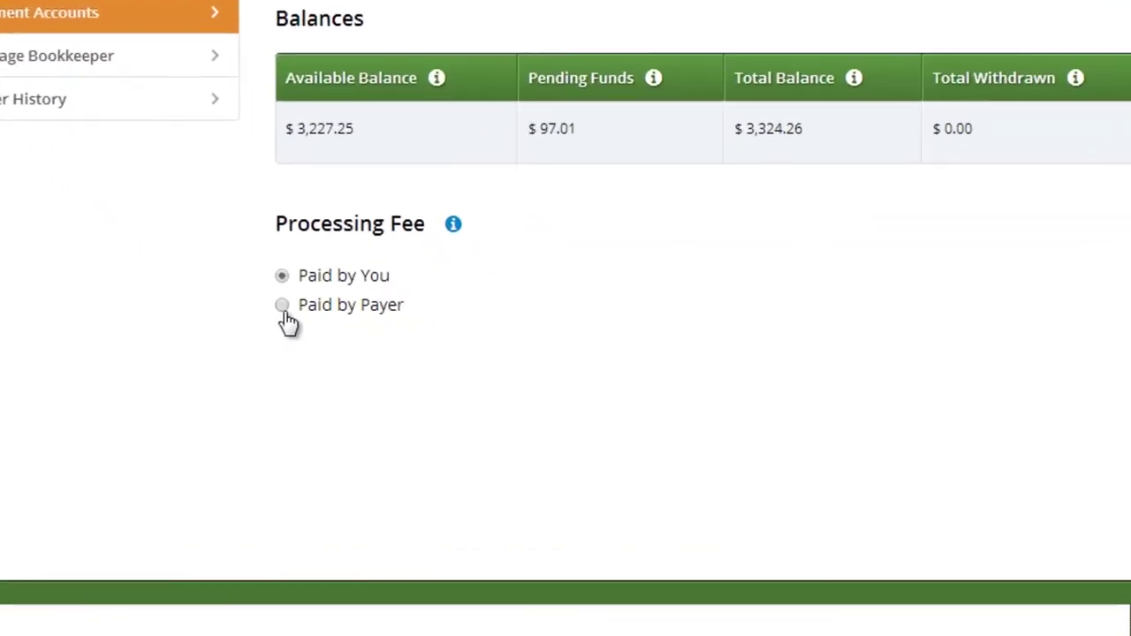
click(283, 309)
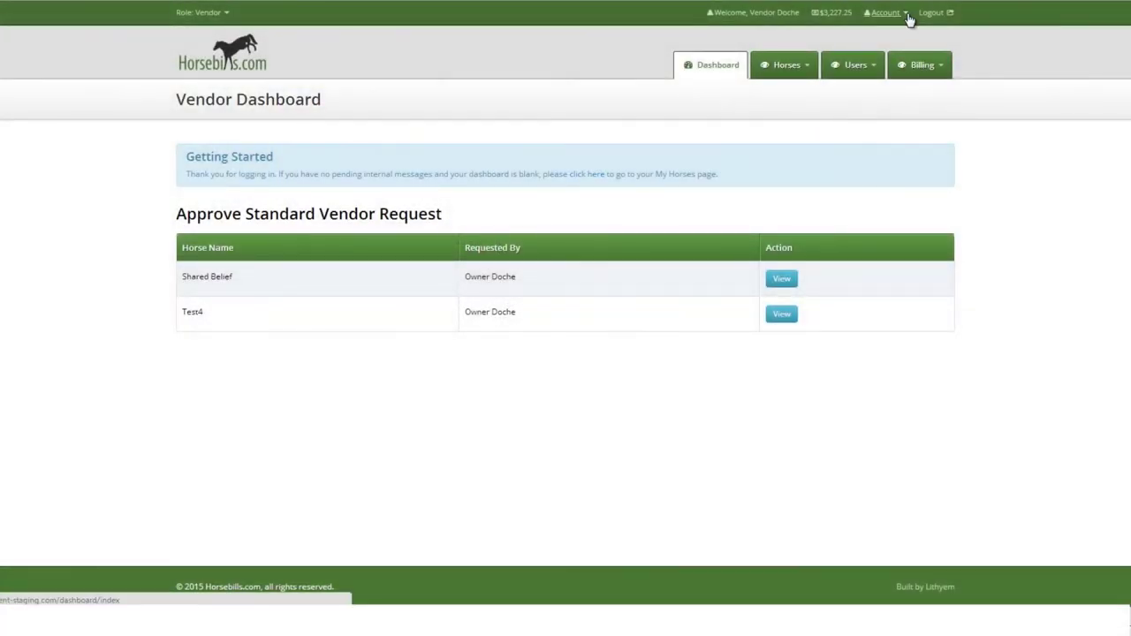
Save the vendor's Test Bank checking account details under Payment Accounts.
click(907, 14)
click(845, 99)
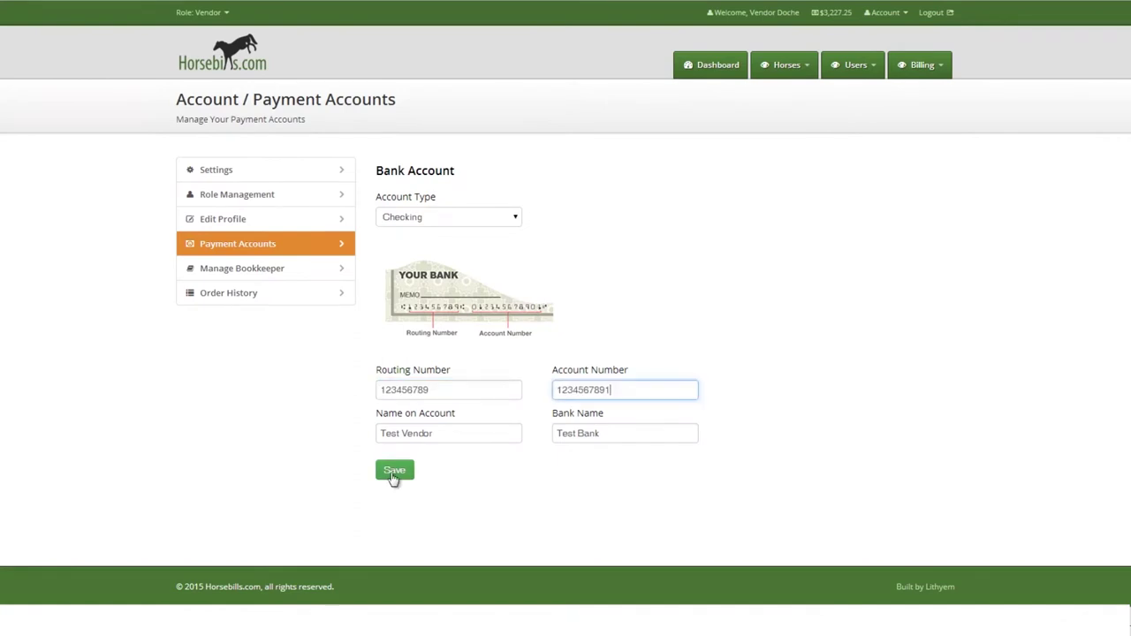
click(394, 472)
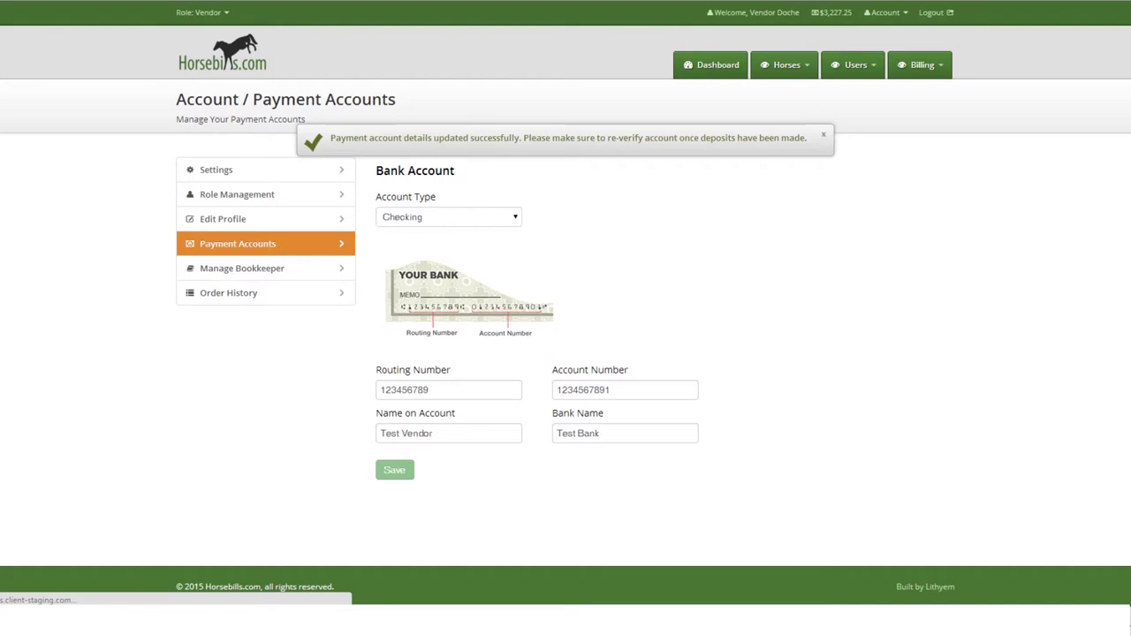
Verify the bank account by entering 0.01 for both deposit amounts.
click(845, 382)
text(0.01)
key(Tab)
text(0.01)
click(792, 417)
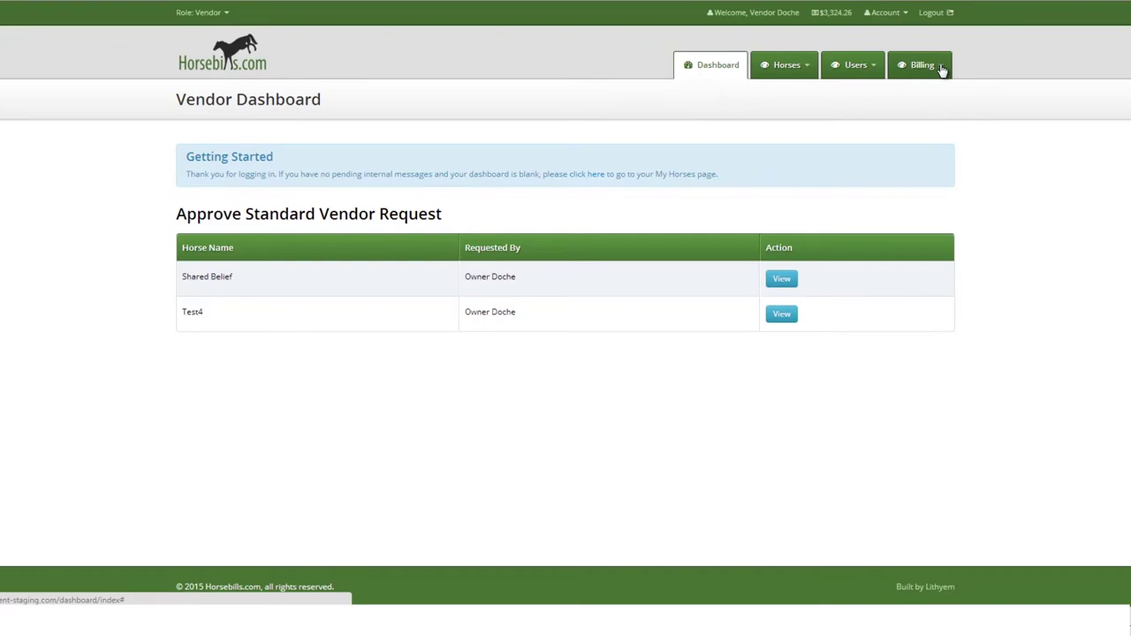
Save a $246.00 line item charge for Blame It On Tekela.
click(939, 68)
click(901, 215)
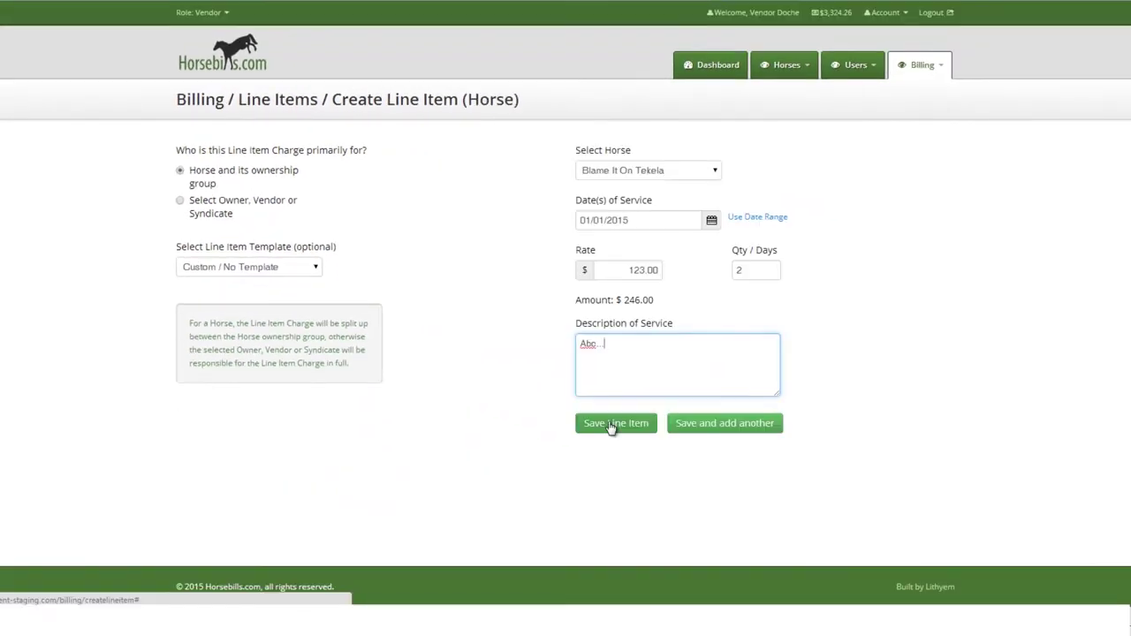
click(609, 426)
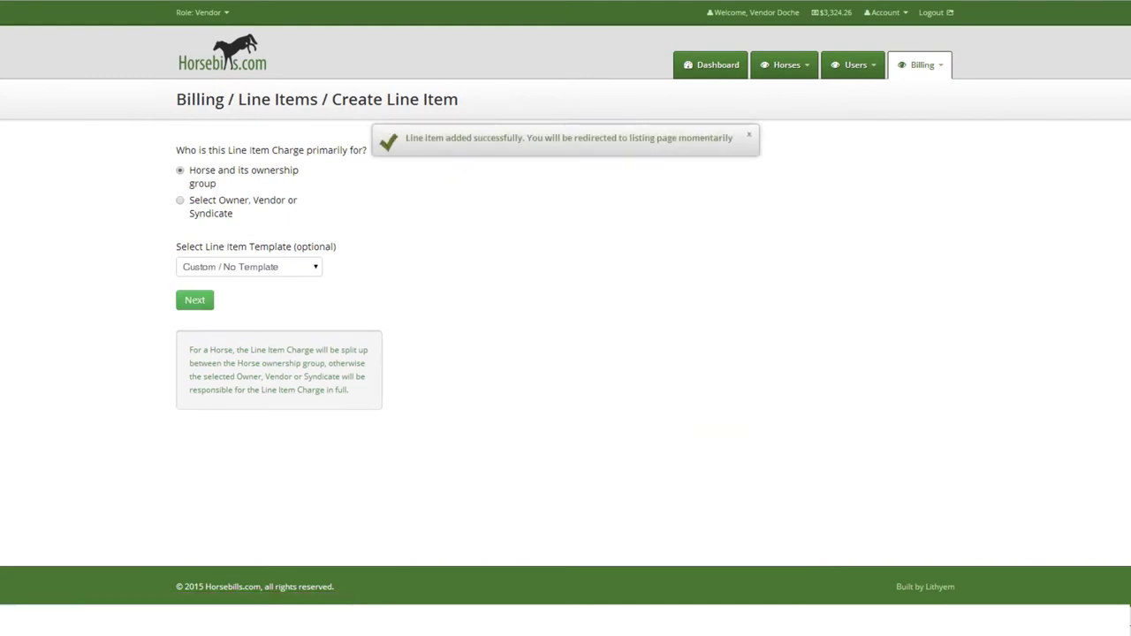
Invoice Blame It On Tekela with that item, preview three $81.92 shares, and accept the agreement.
click(940, 68)
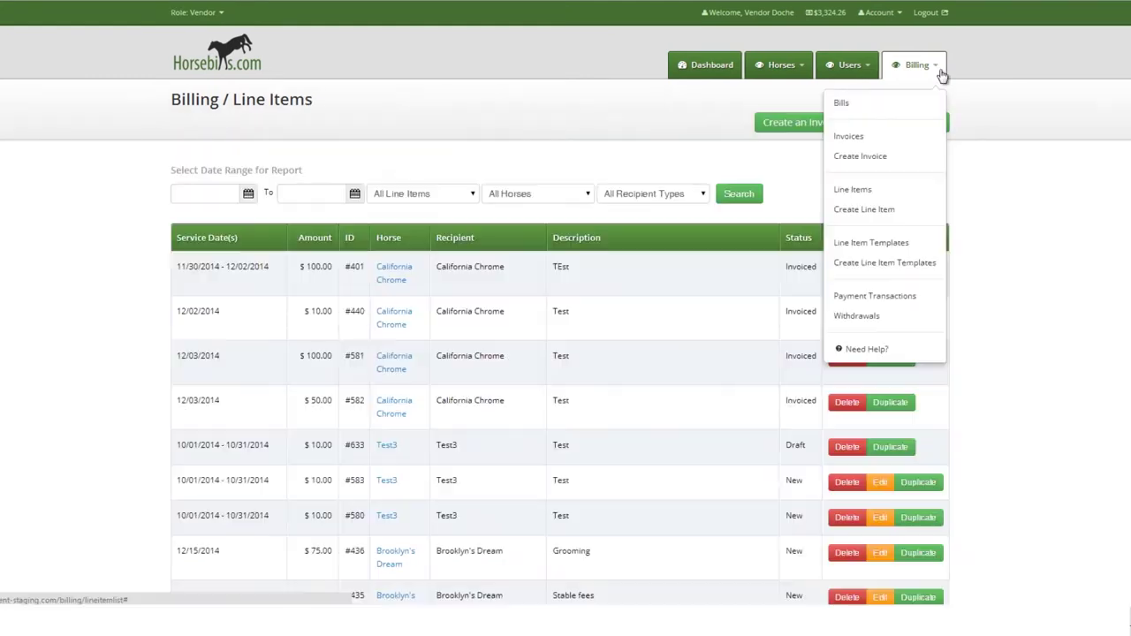
click(905, 156)
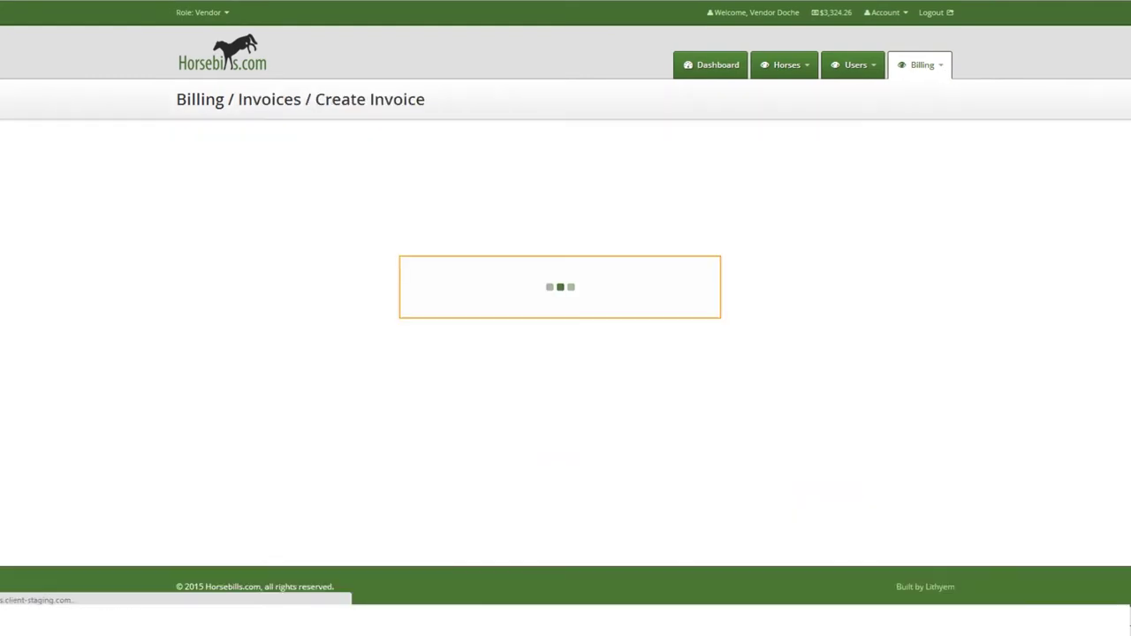
click(345, 186)
text(B)
click(353, 202)
click(525, 184)
click(892, 281)
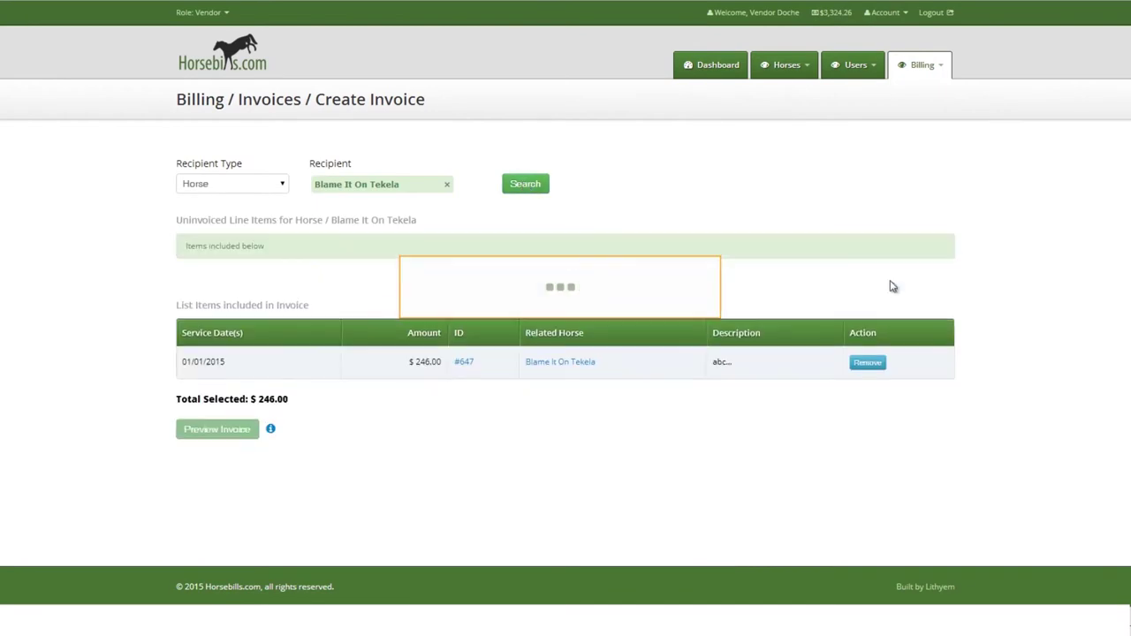
click(218, 430)
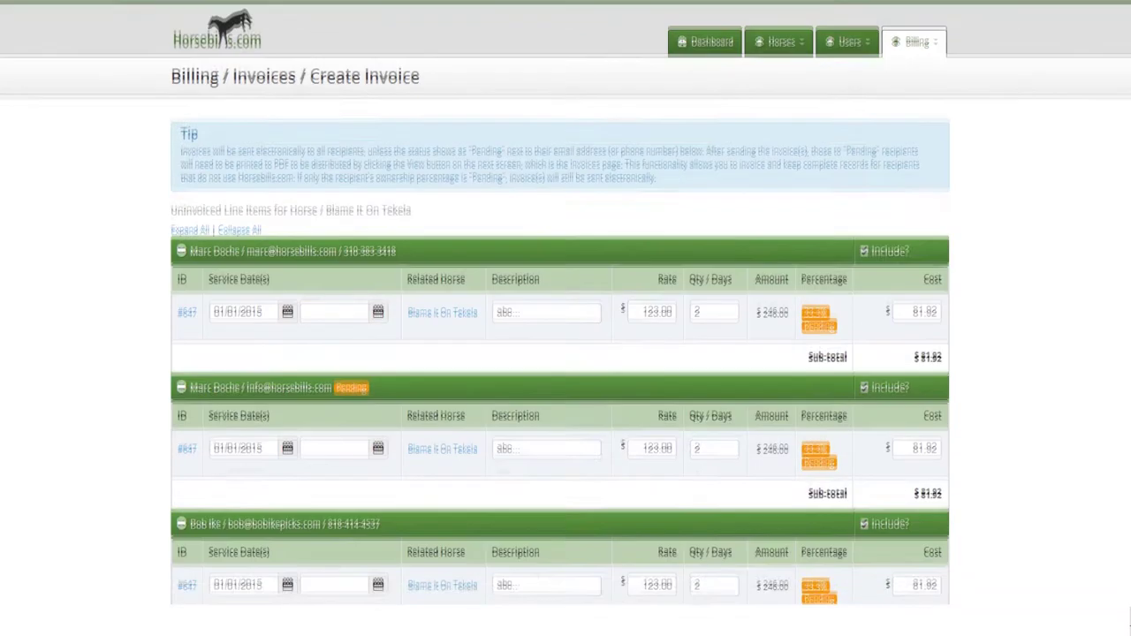
scroll(566, 353, down, 4)
scroll(566, 353, down, 1)
click(174, 449)
Send the Blame It On Tekela invoice and choose to charge an owner, vendor or syndicate directly.
click(206, 500)
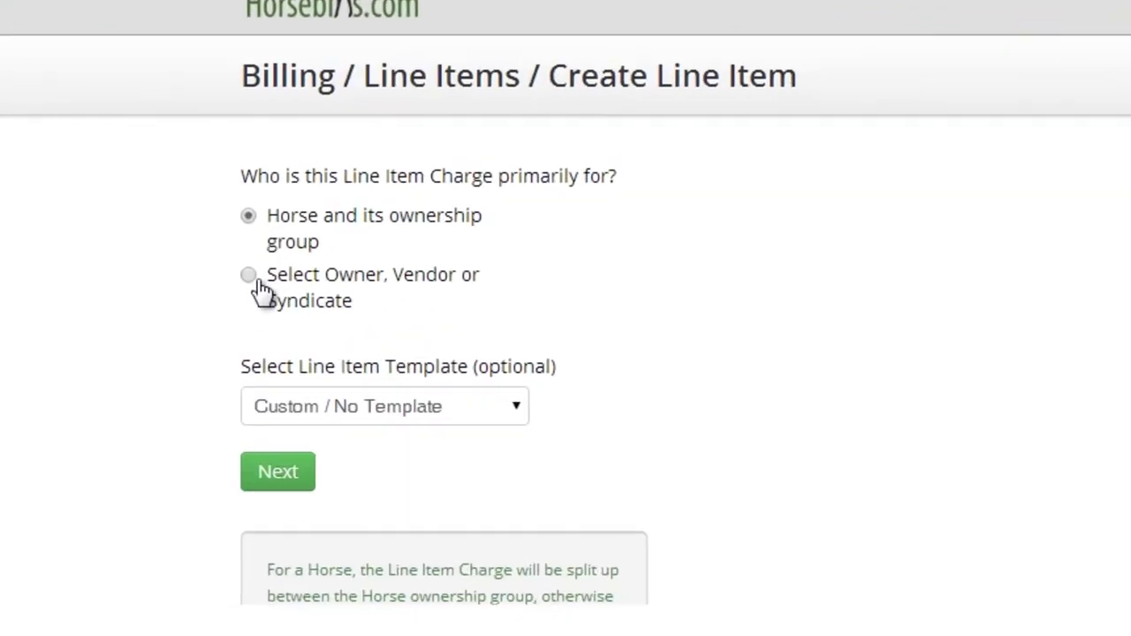
click(250, 277)
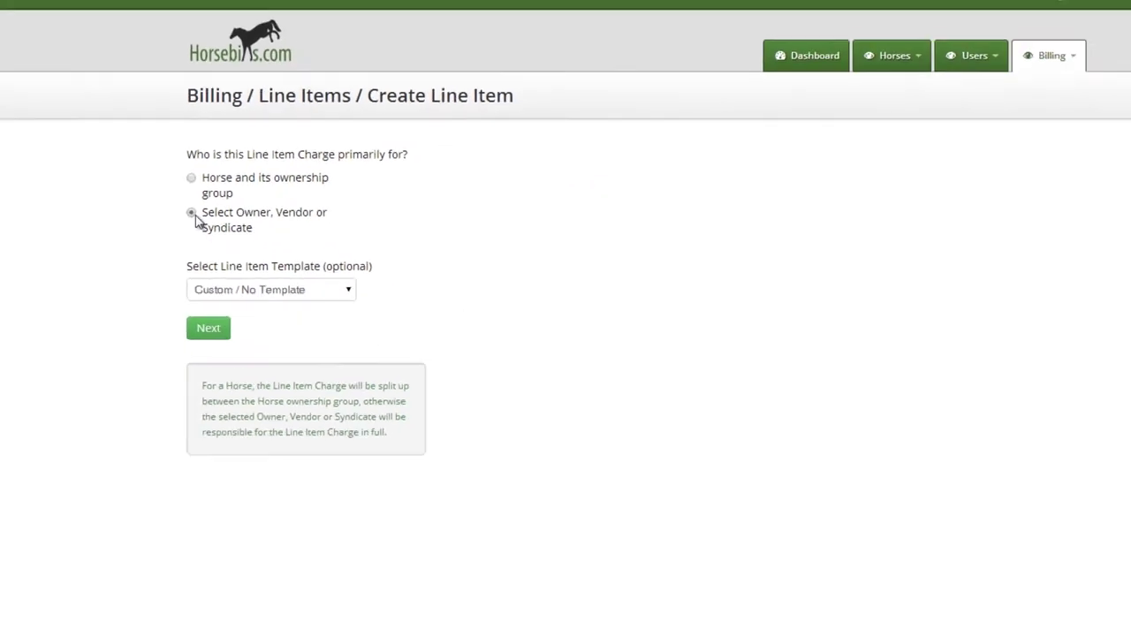
click(197, 303)
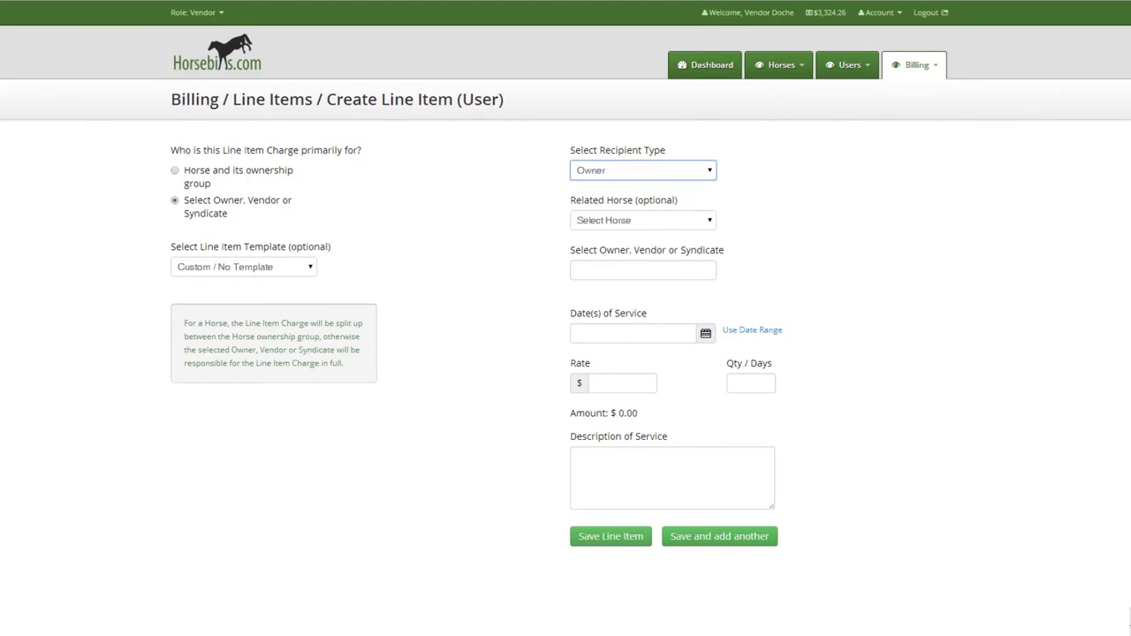
Save an owner line item dated 01/01/2015 at 250.00 × 2 ($500.00), described 'abc'.
click(679, 270)
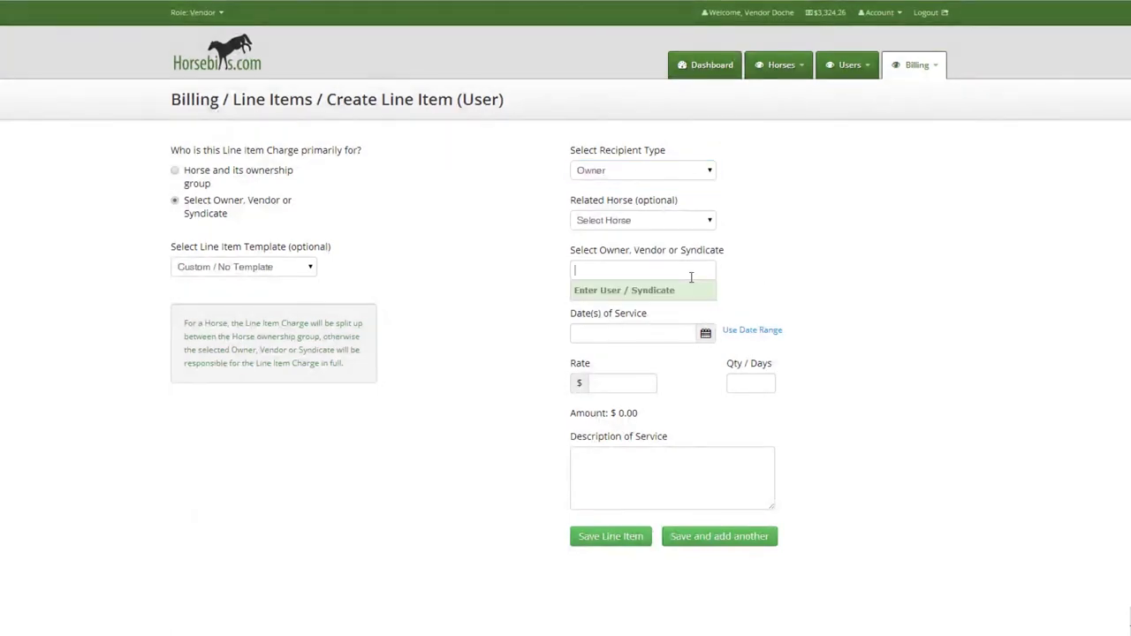
text(Marc)
click(674, 288)
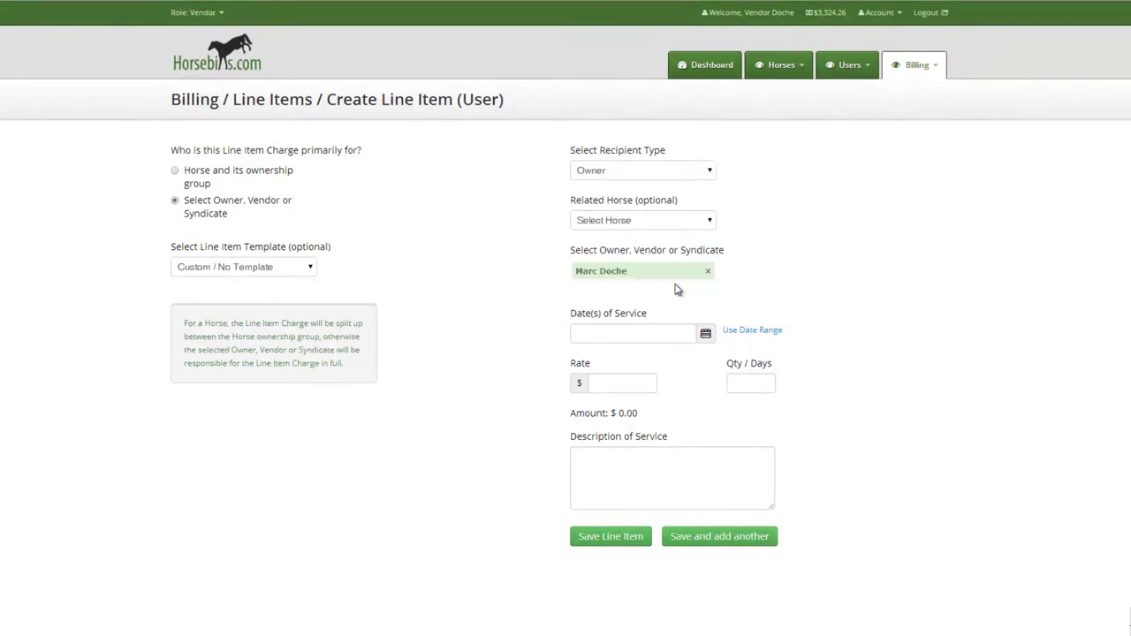
click(705, 333)
click(583, 357)
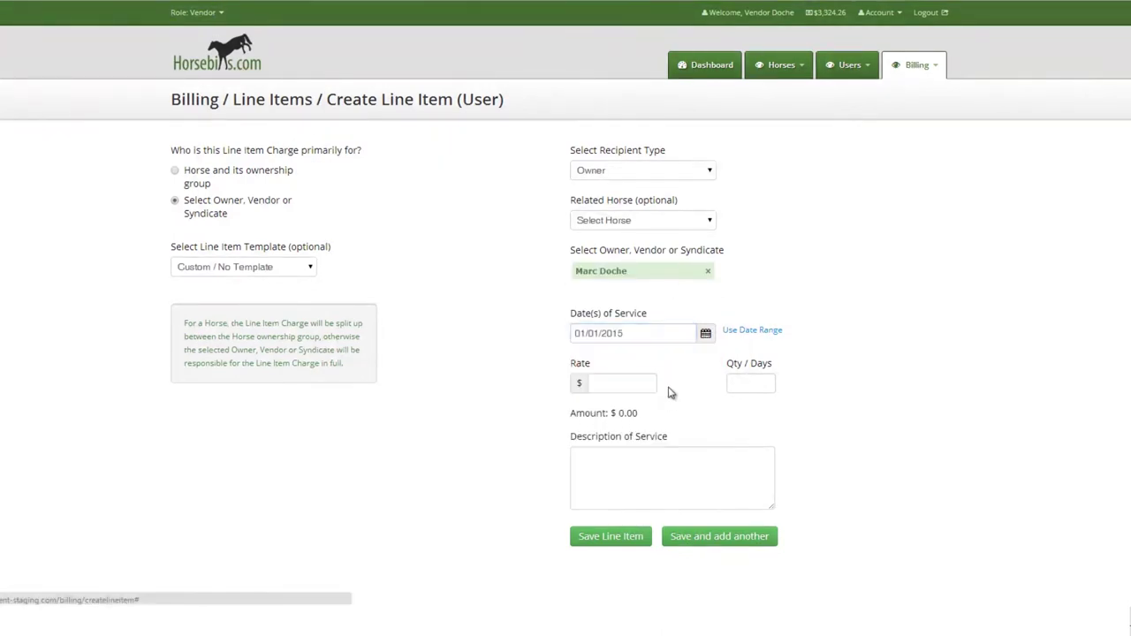
click(635, 389)
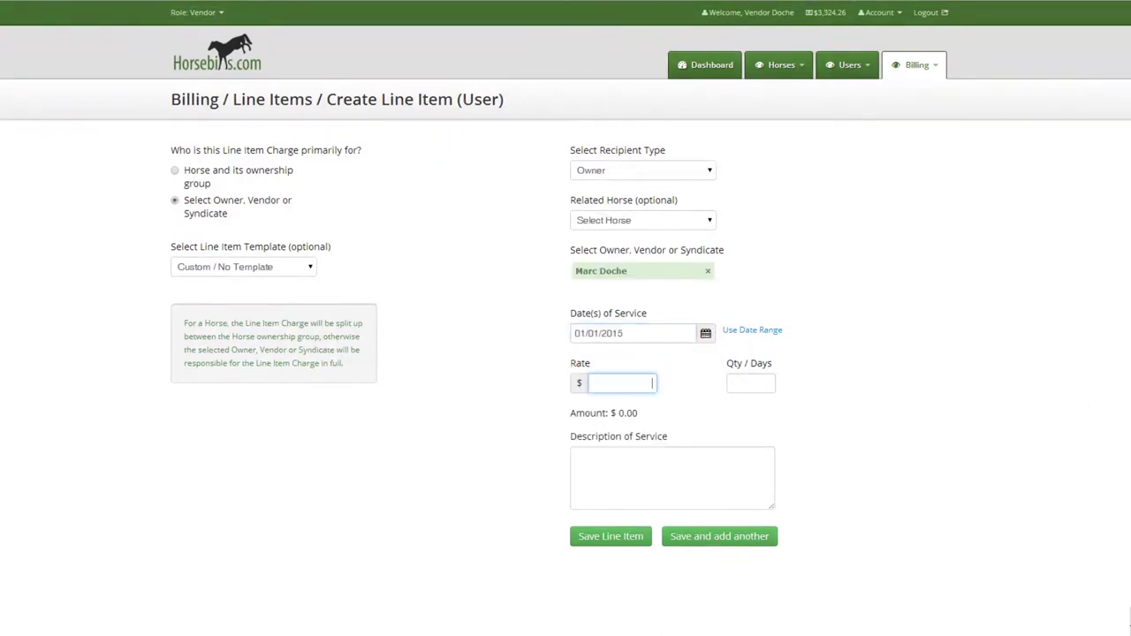
text(250)
key(Tab)
text(2)
key(Tab)
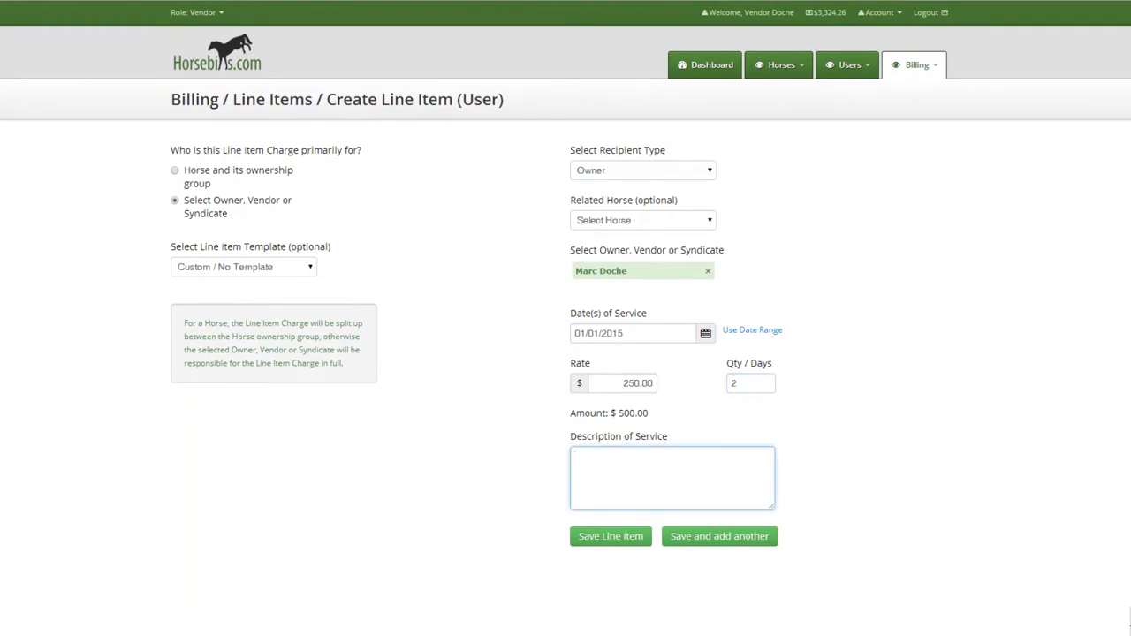
text(abc)
click(631, 540)
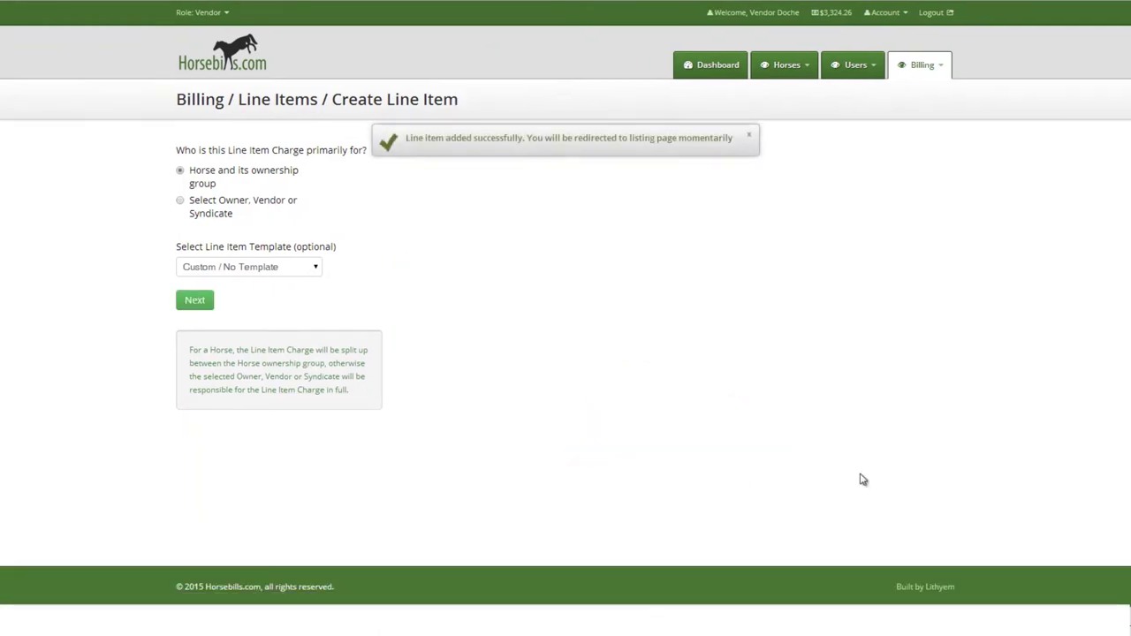
Download invoice 629 as a PDF, then open its payment entry page showing the $81.92 total.
click(939, 76)
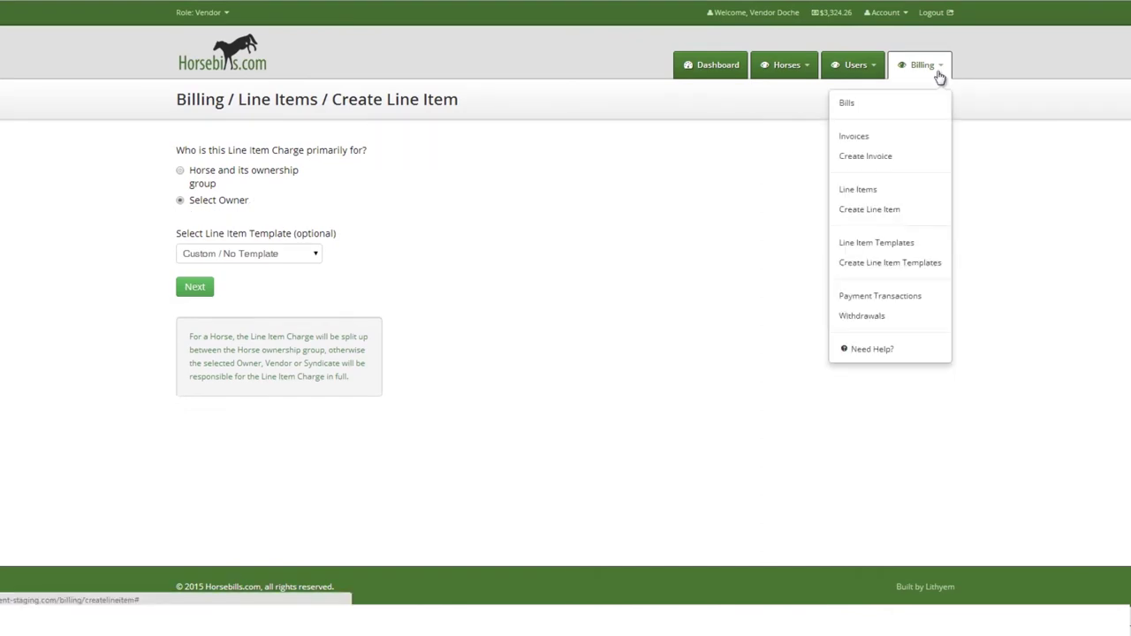
click(889, 140)
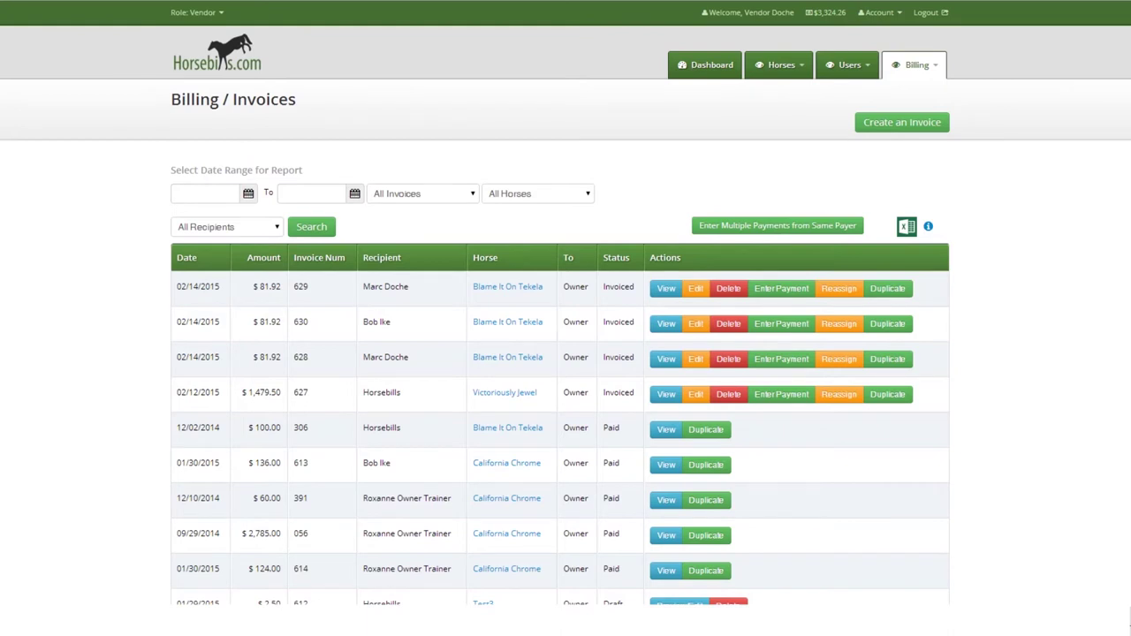
click(664, 289)
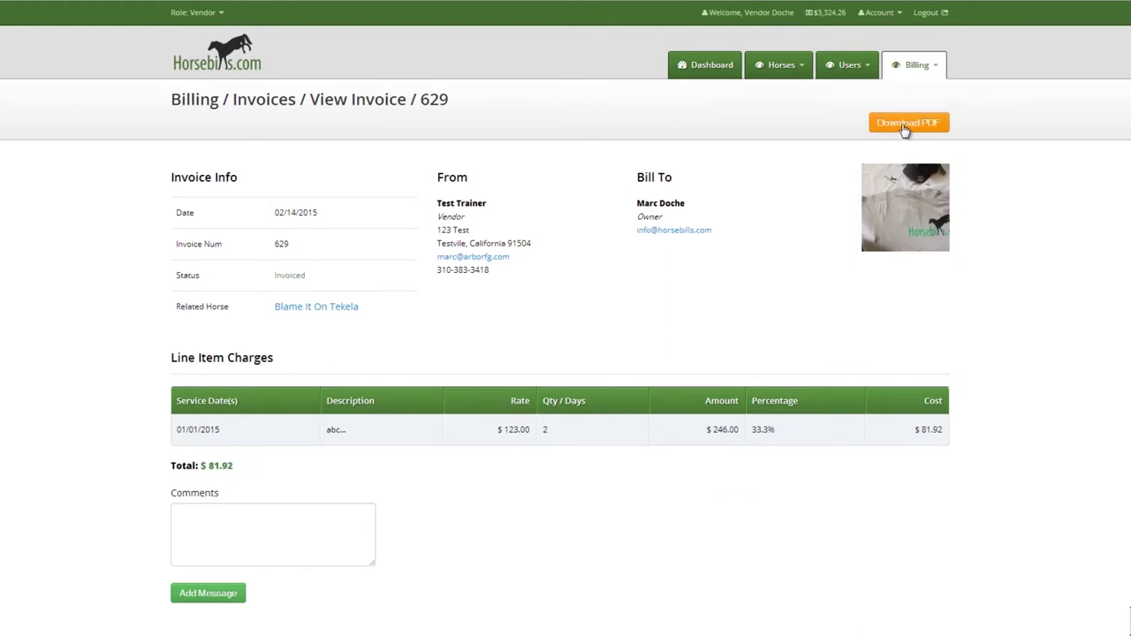
click(904, 129)
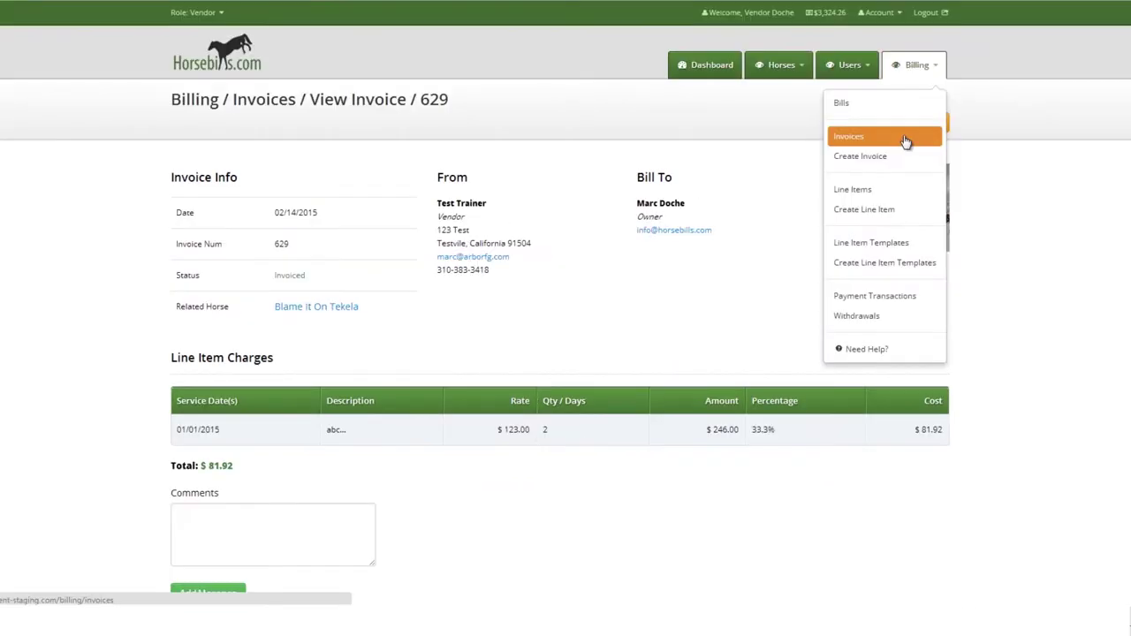
click(906, 141)
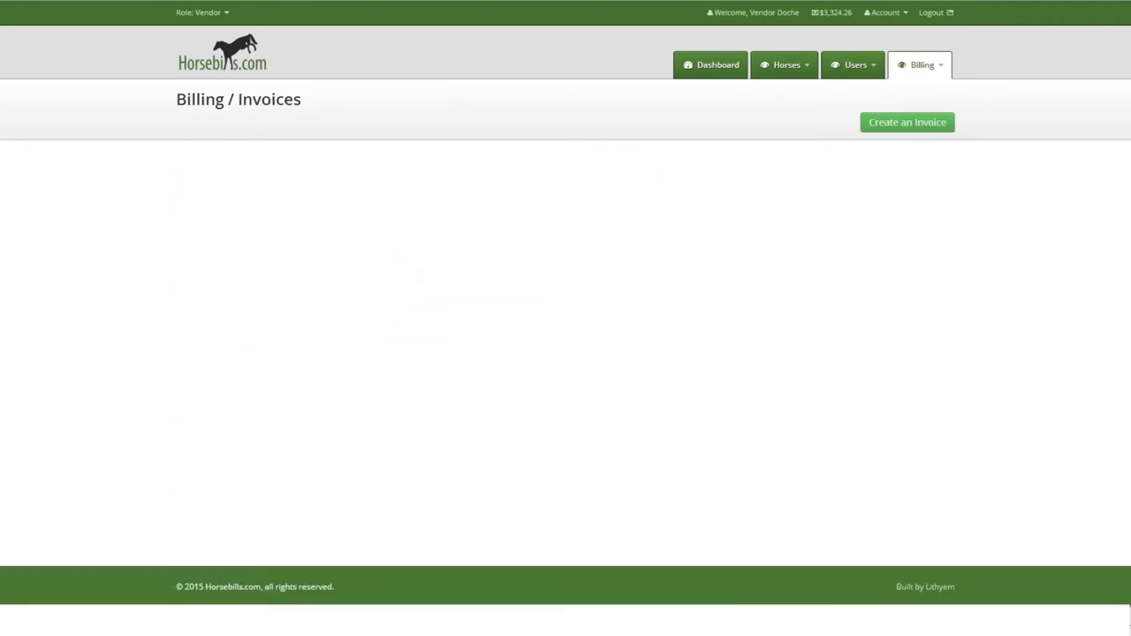
click(775, 288)
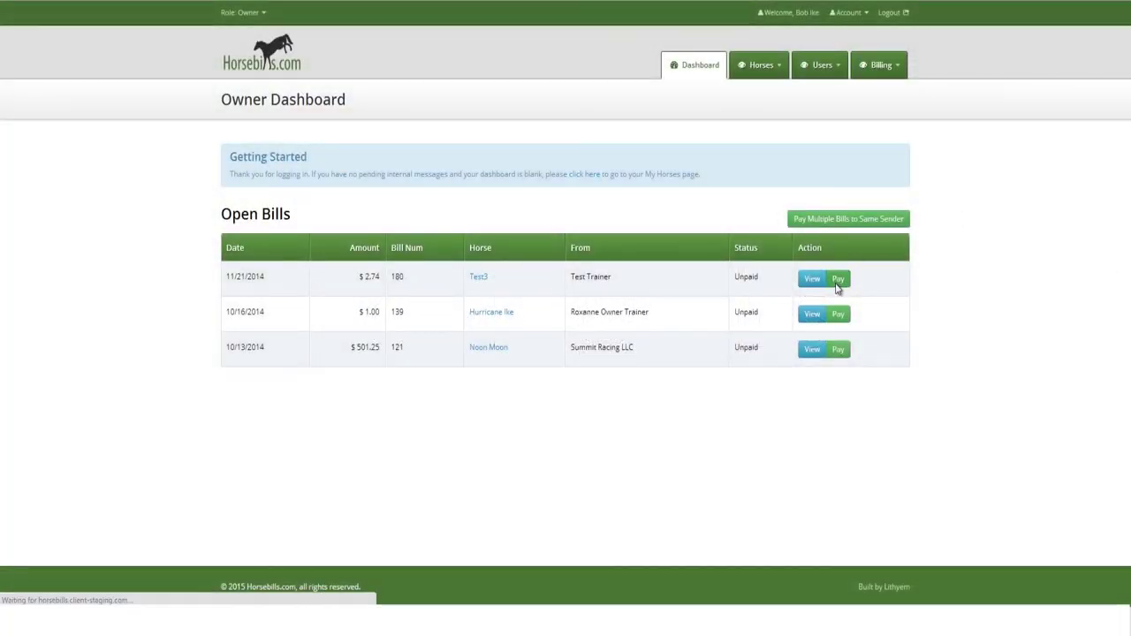
Start checkout for the $2.74 bill 180, then review bill 139's details.
click(836, 285)
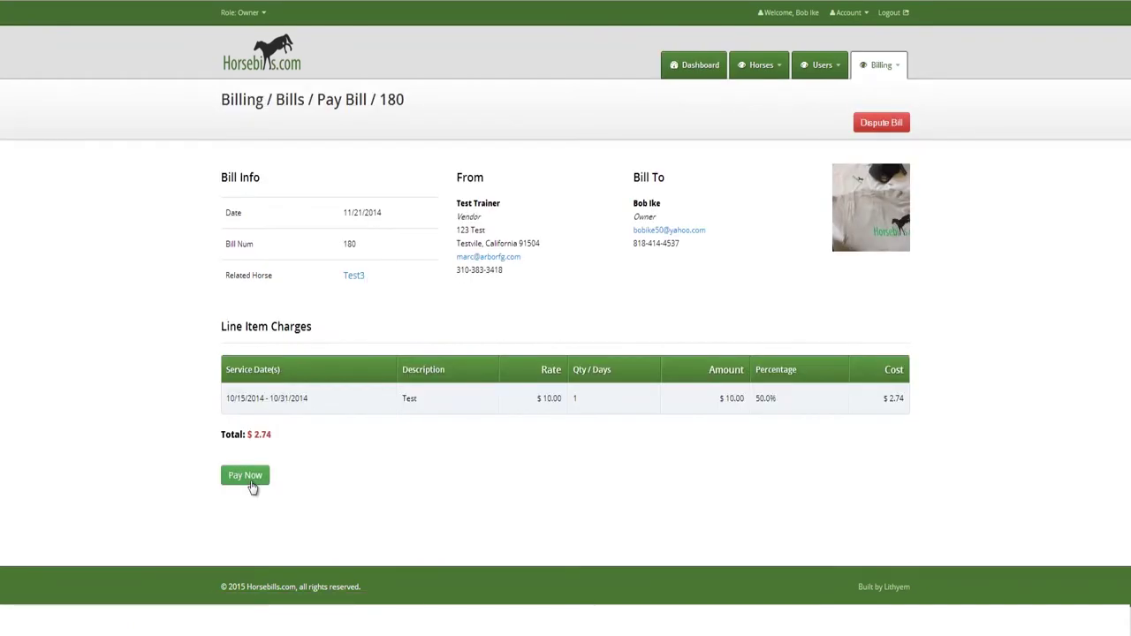
click(252, 482)
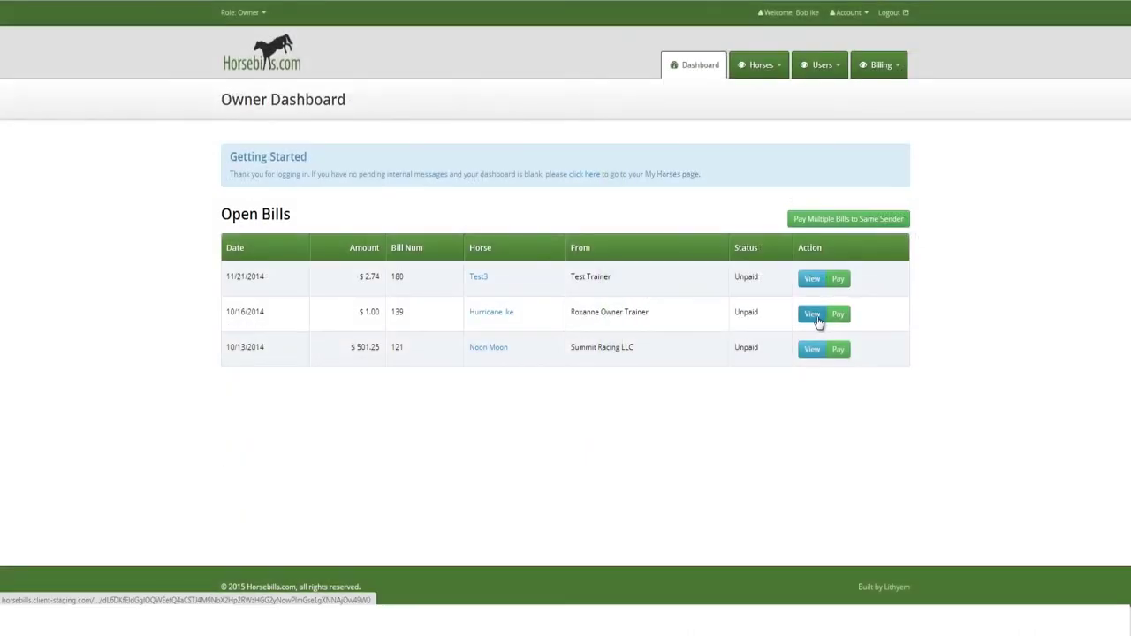
click(818, 323)
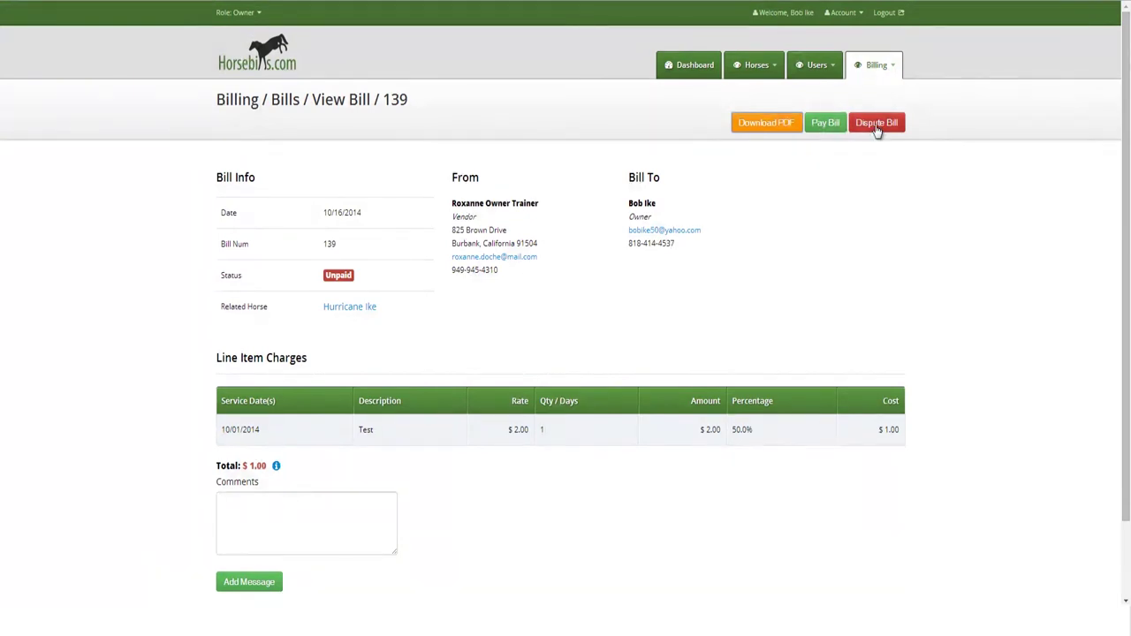
scroll(279, 565, down, 2)
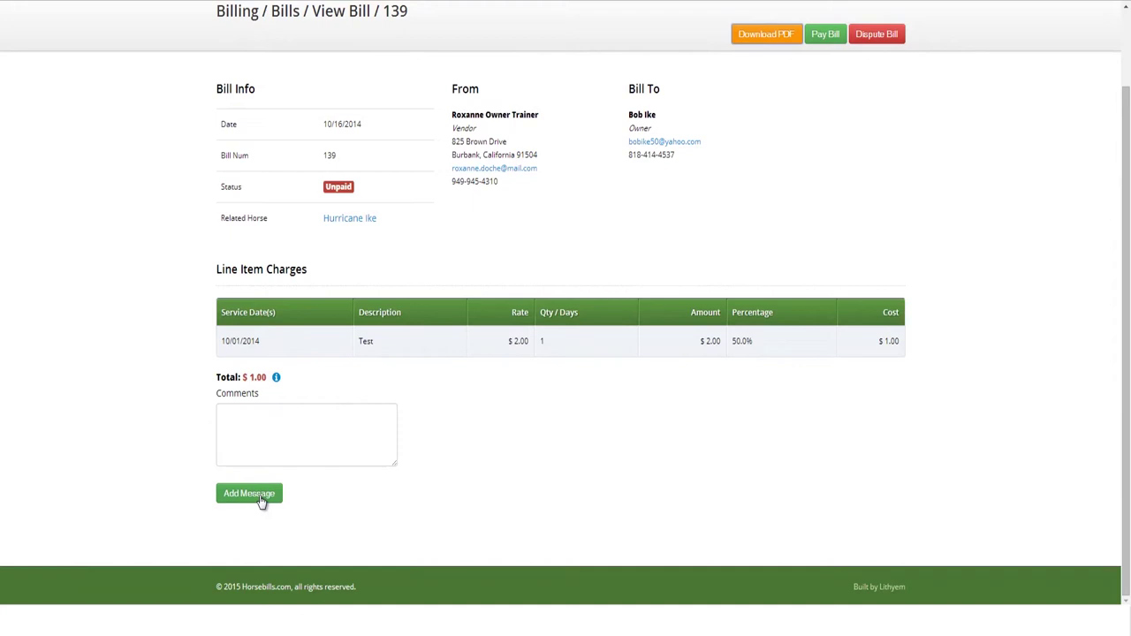
scroll(278, 566, up, 2)
Browse the Bills and My Horses lists, then show Golden Ticket's bills.
click(883, 65)
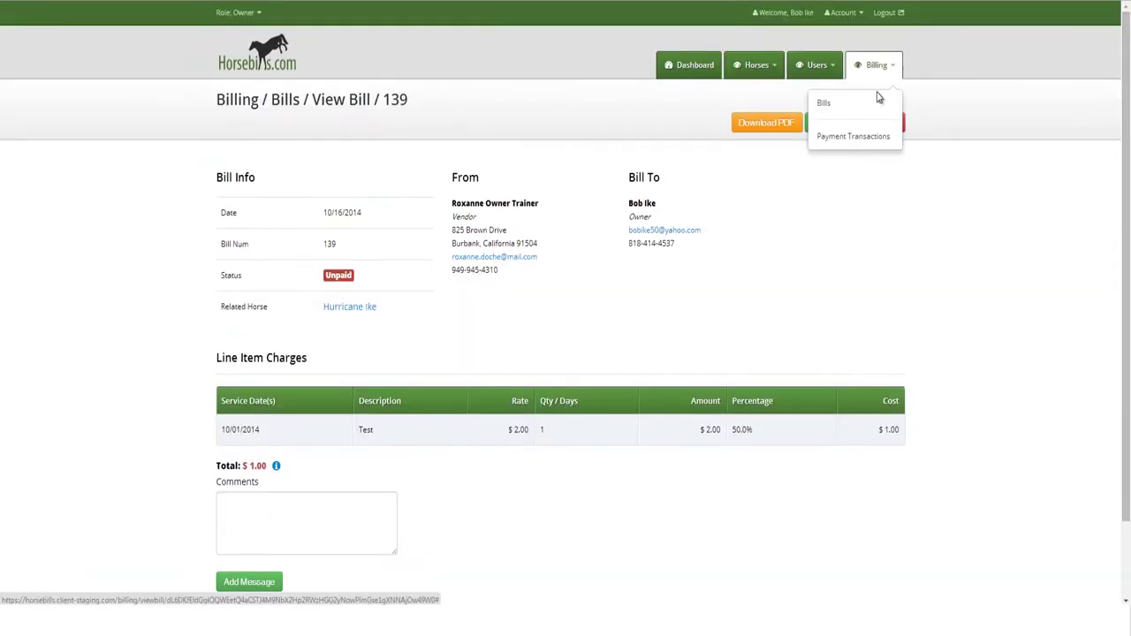
click(875, 104)
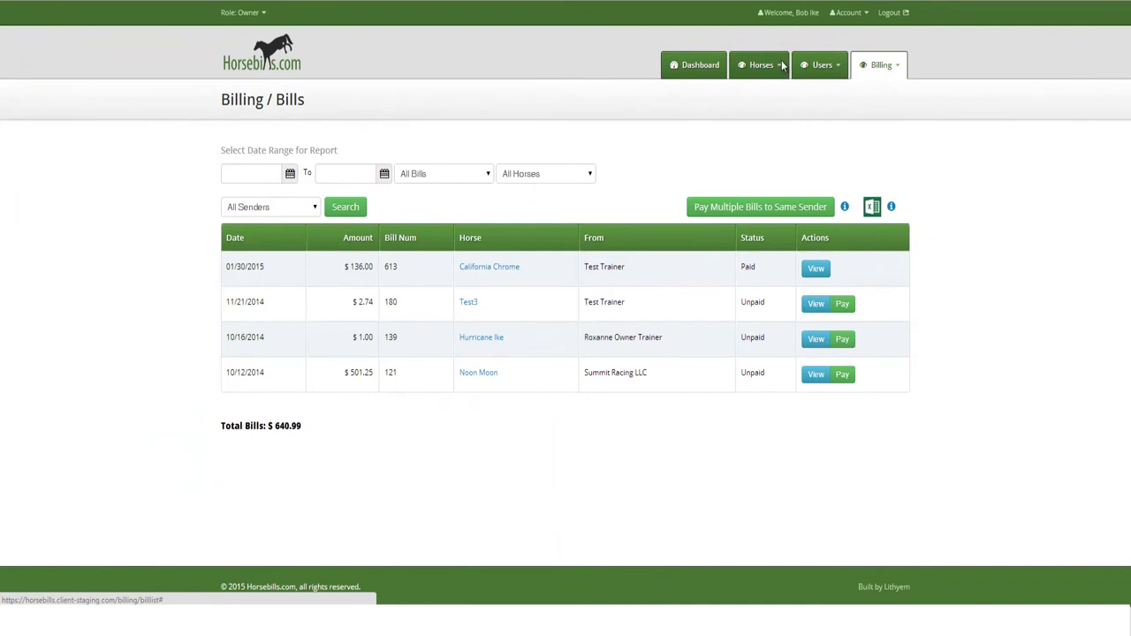
click(781, 65)
click(747, 105)
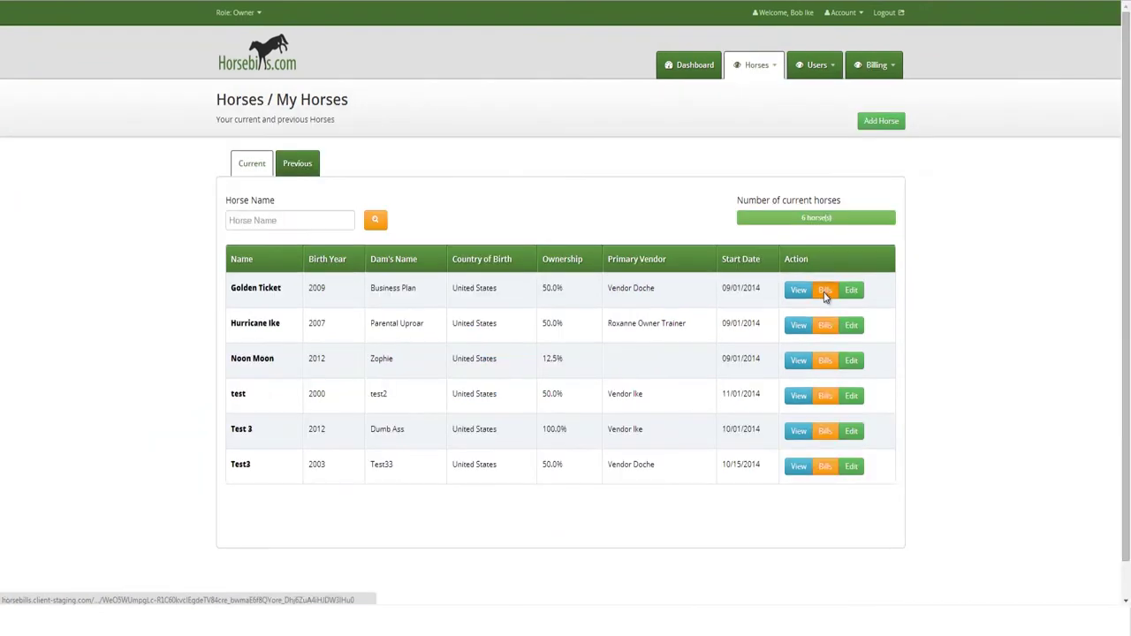
click(824, 292)
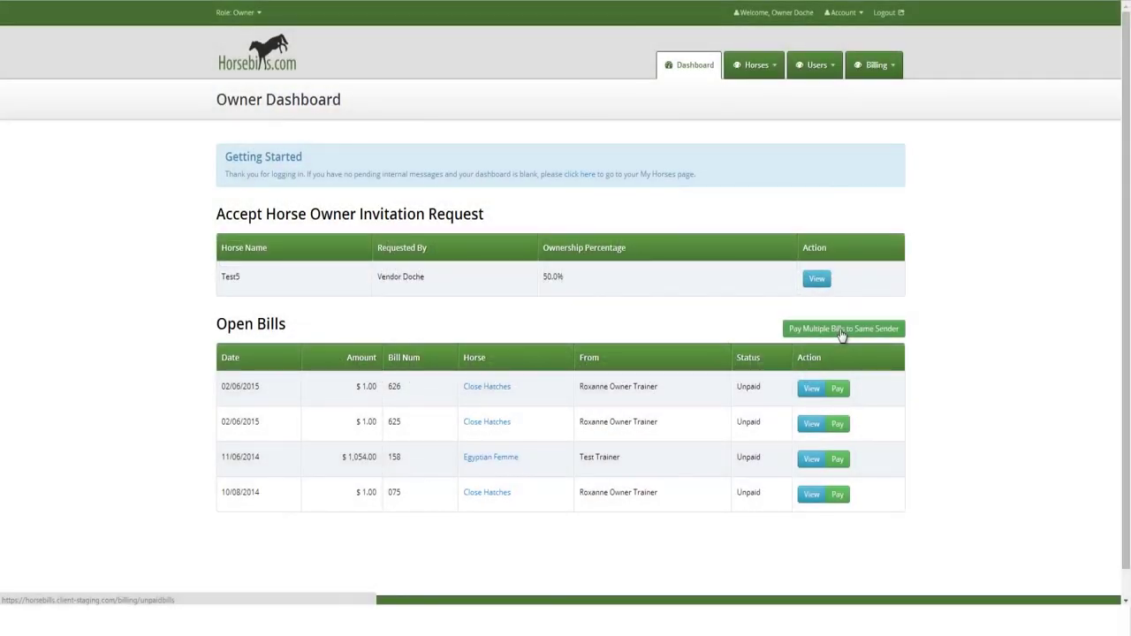
Open Pay Multiple Bills to Same Sender, browse Bills and My Horses, then return there.
click(841, 334)
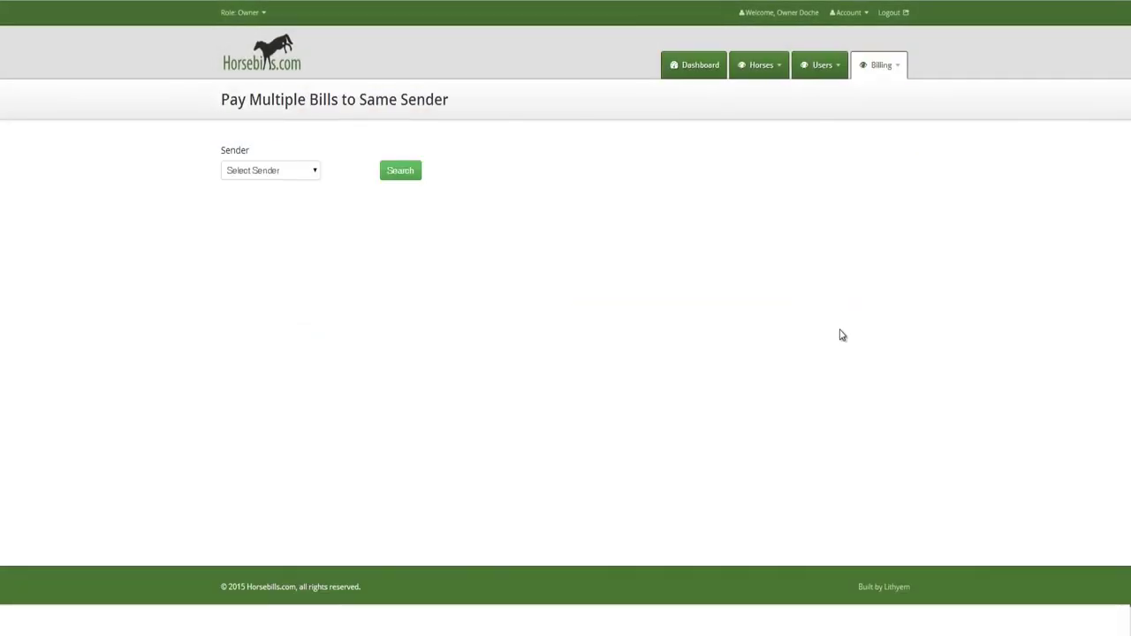
click(898, 68)
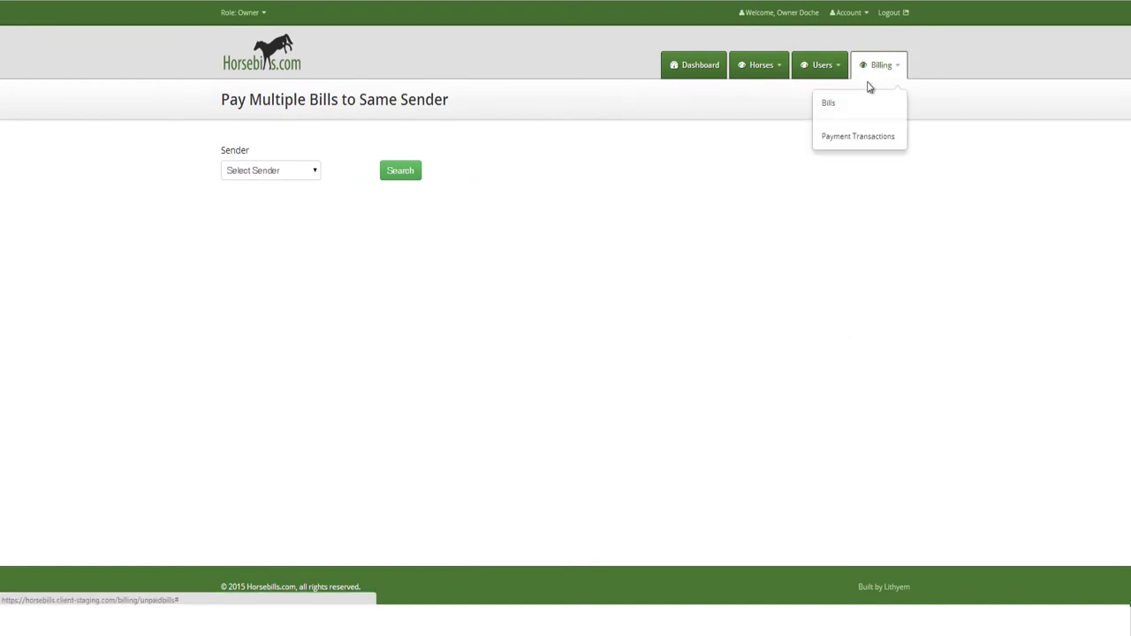
click(863, 109)
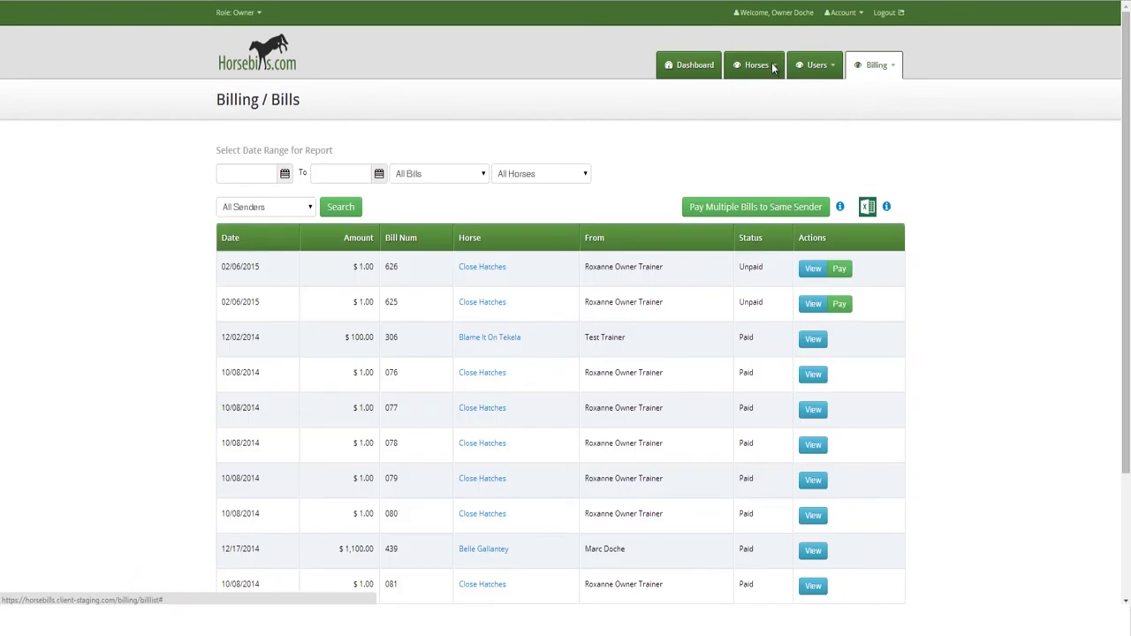
click(772, 66)
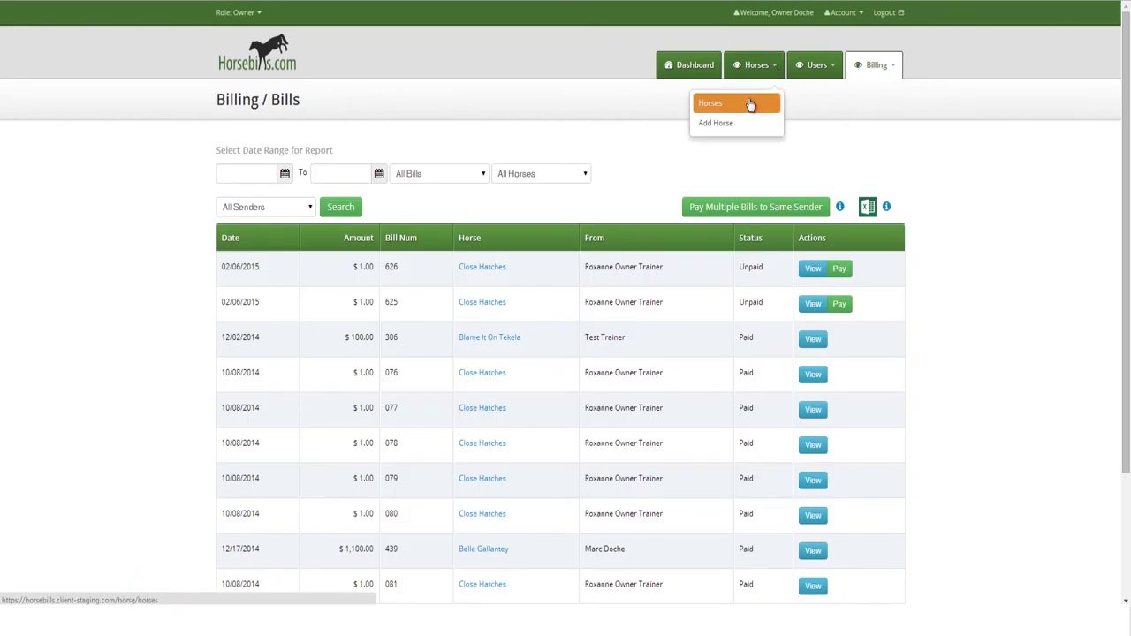
click(749, 103)
key(alt+Left)
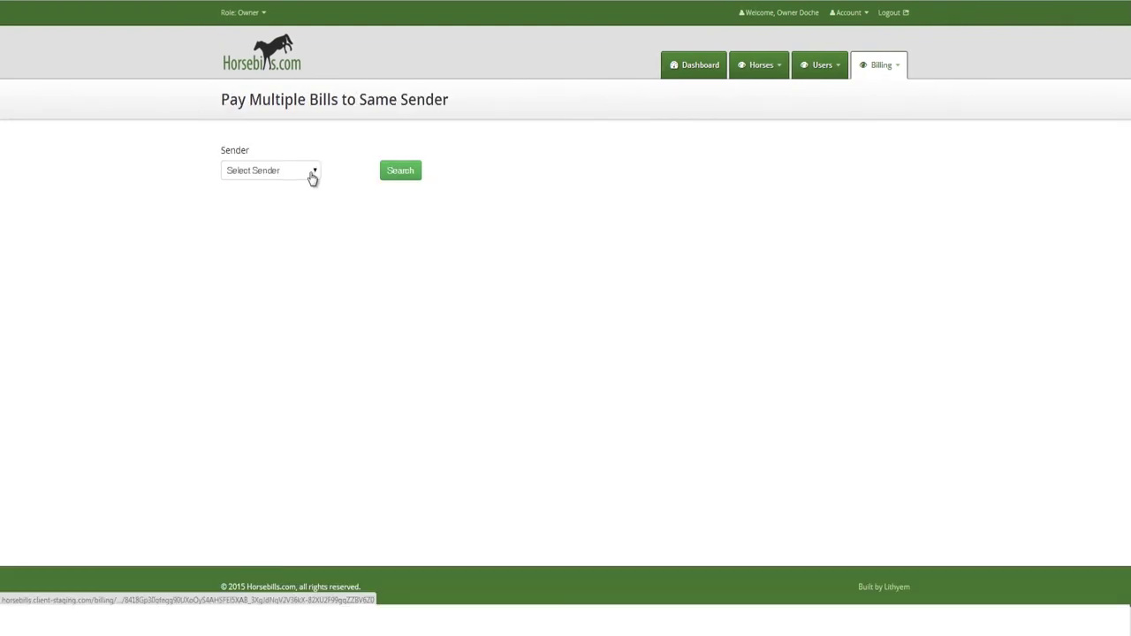
Find Roxanne Owner Trainer's unpaid bills and pay all three $1.00 bills together.
click(312, 176)
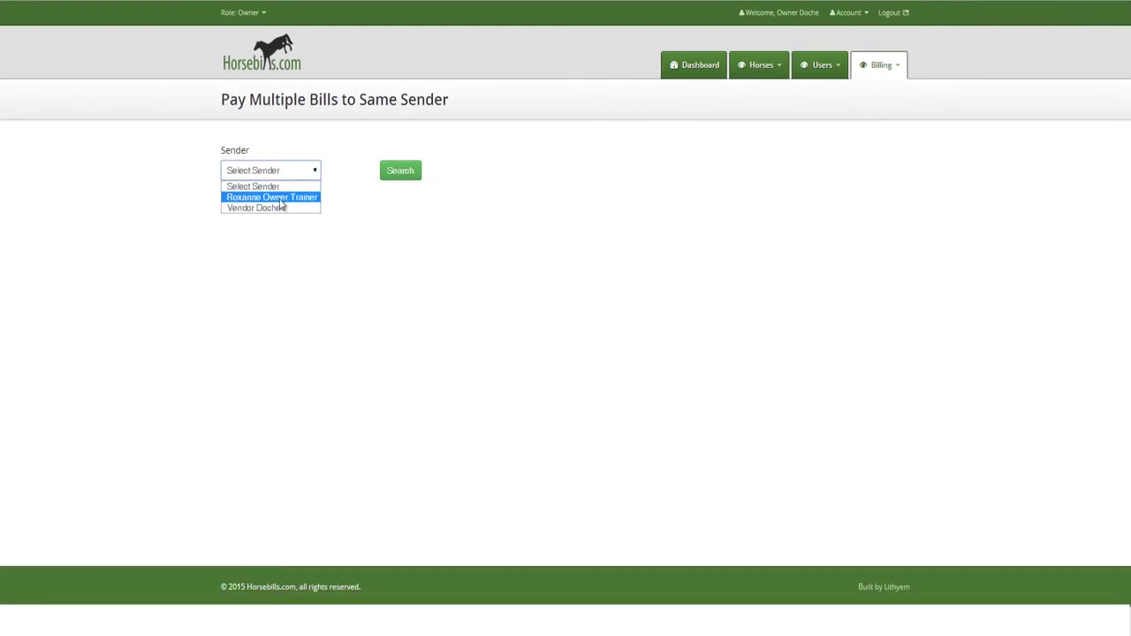
click(280, 198)
click(410, 175)
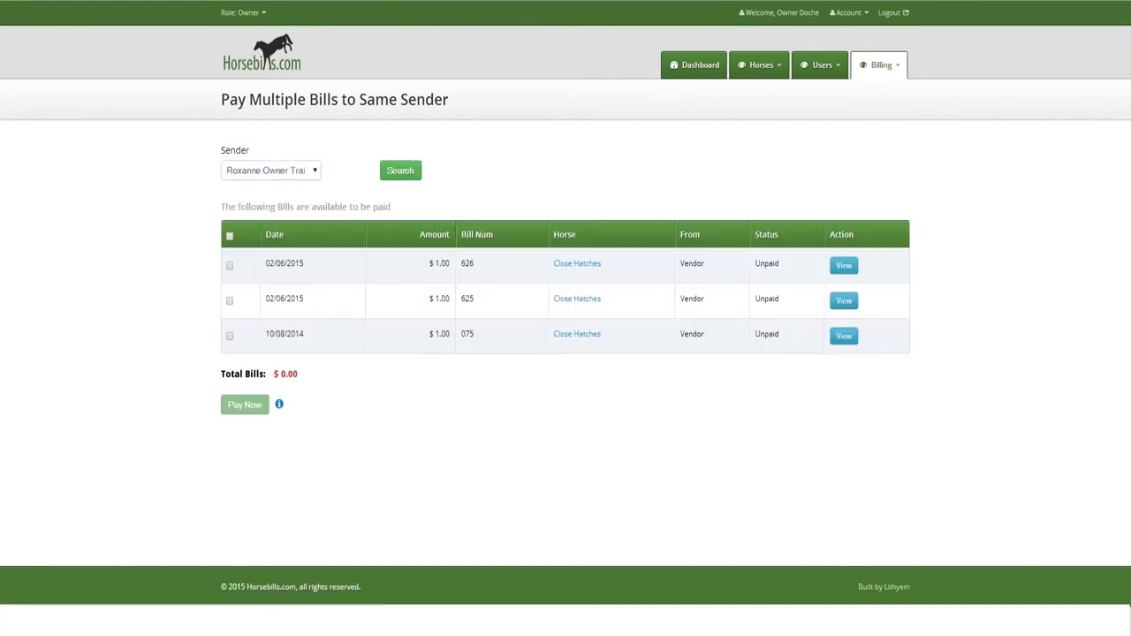
click(229, 236)
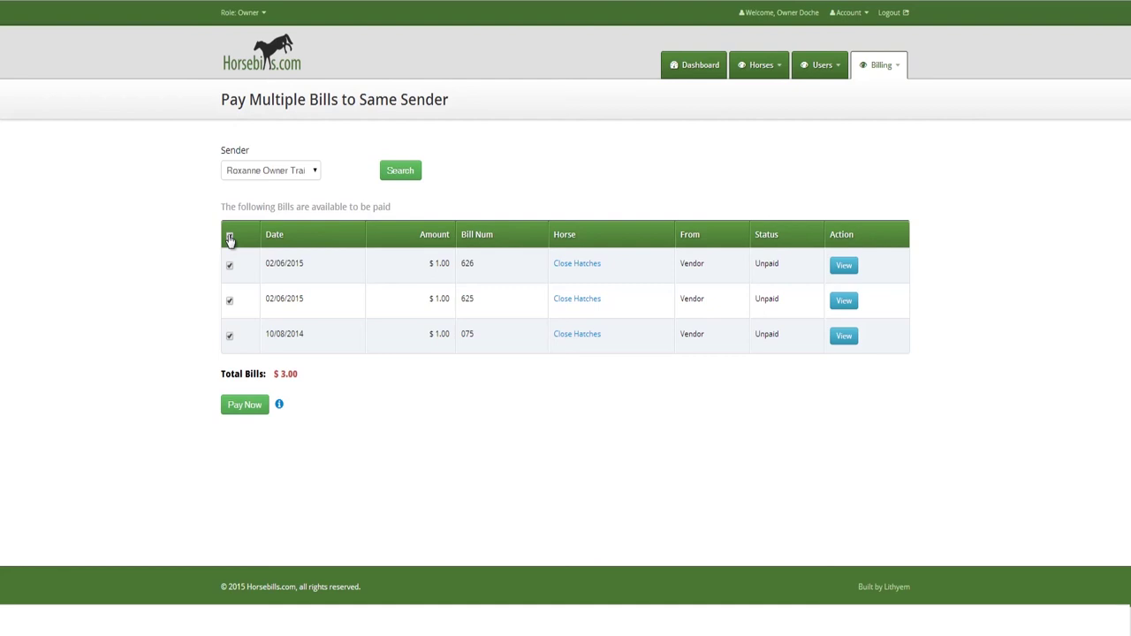
click(244, 405)
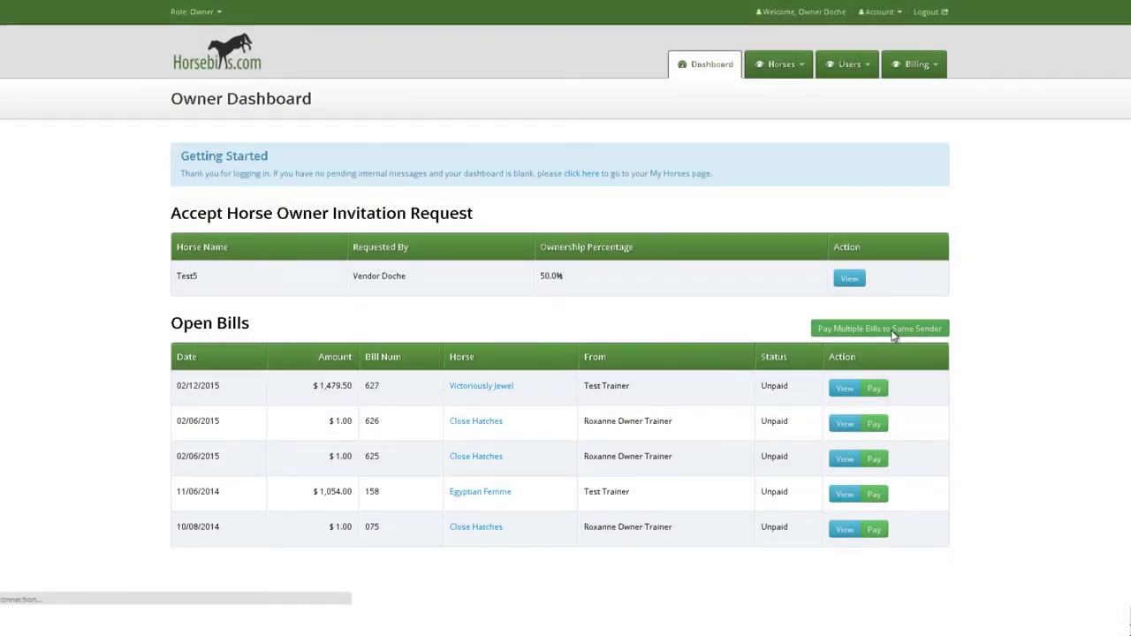
Find Vendor Doche's unpaid bills and pay both, totalling $2,533.50.
click(894, 329)
click(281, 169)
click(280, 195)
click(382, 172)
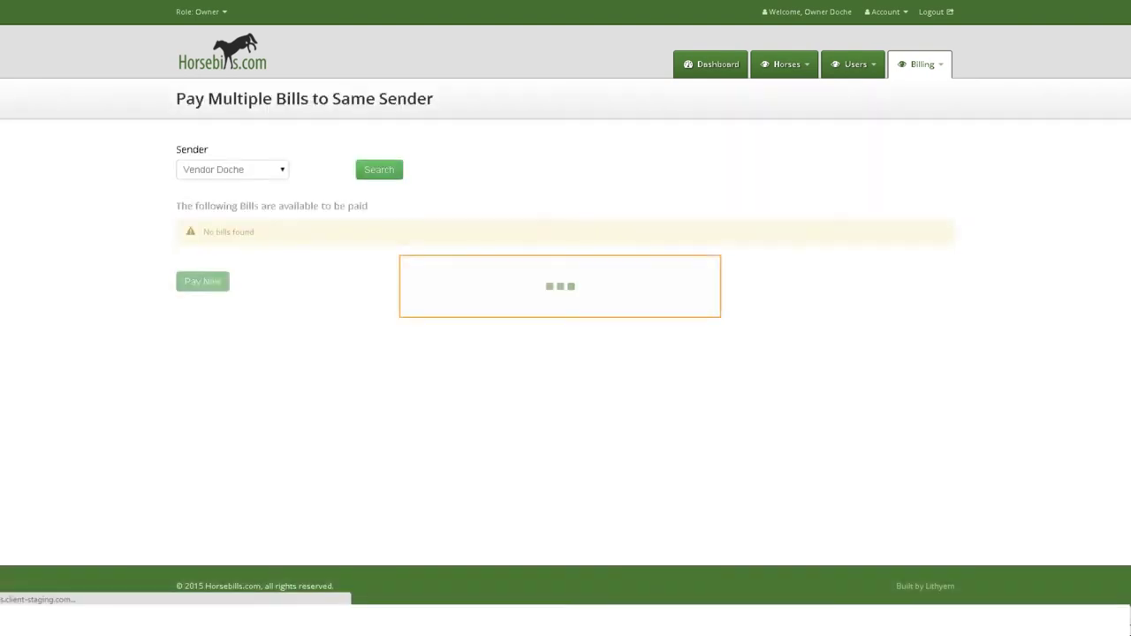
click(186, 234)
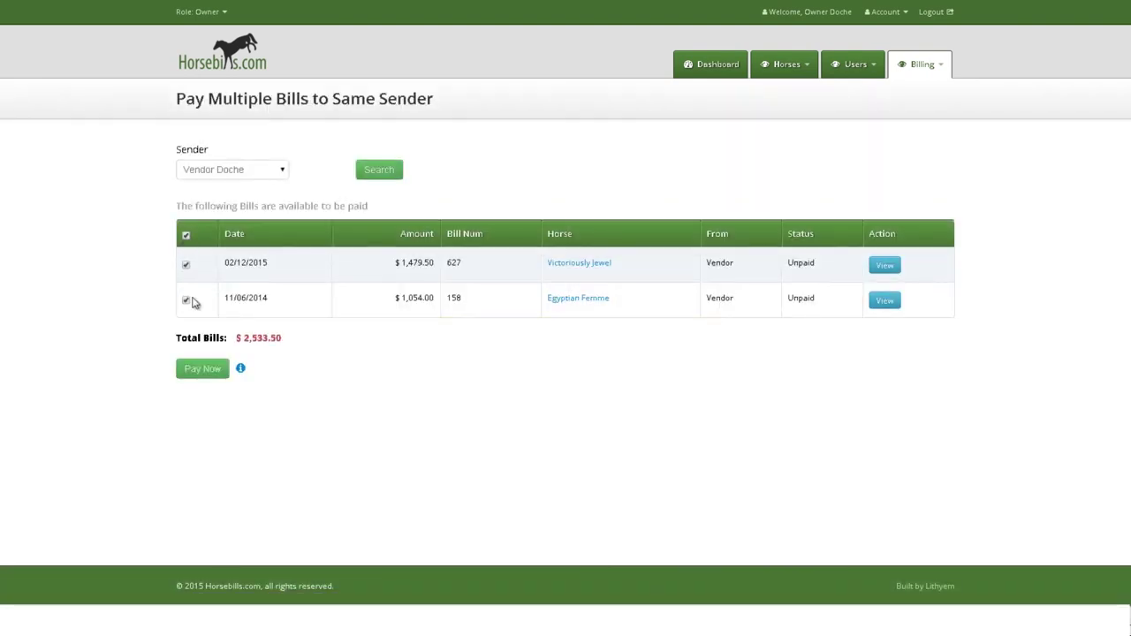
click(214, 370)
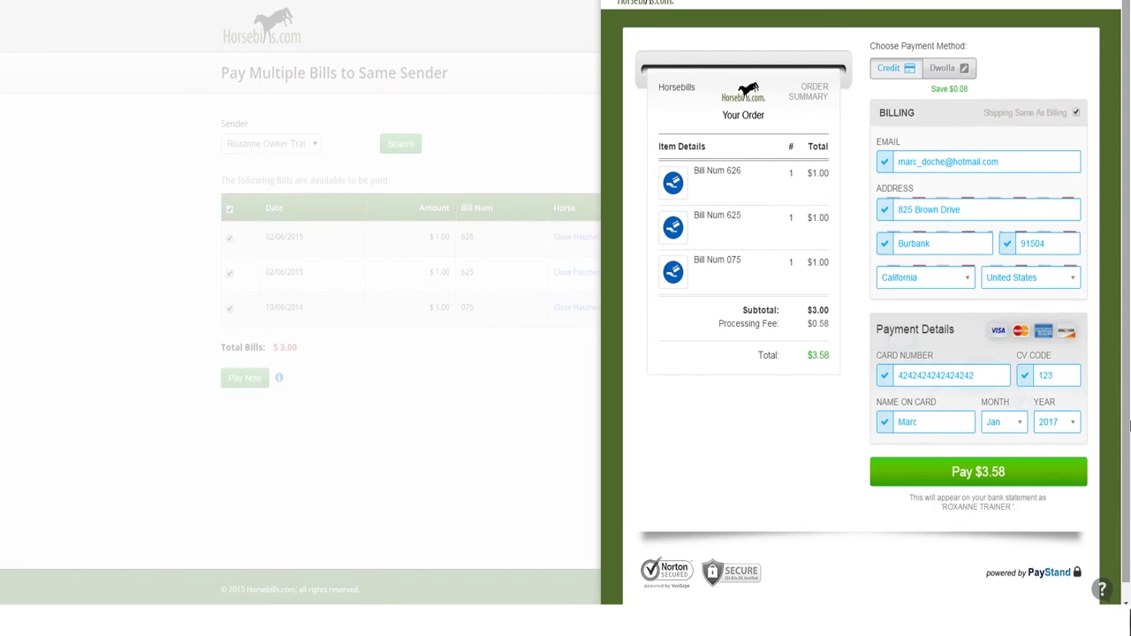
Submit the $3.58 card payment and check page 2 of the bills list.
click(979, 477)
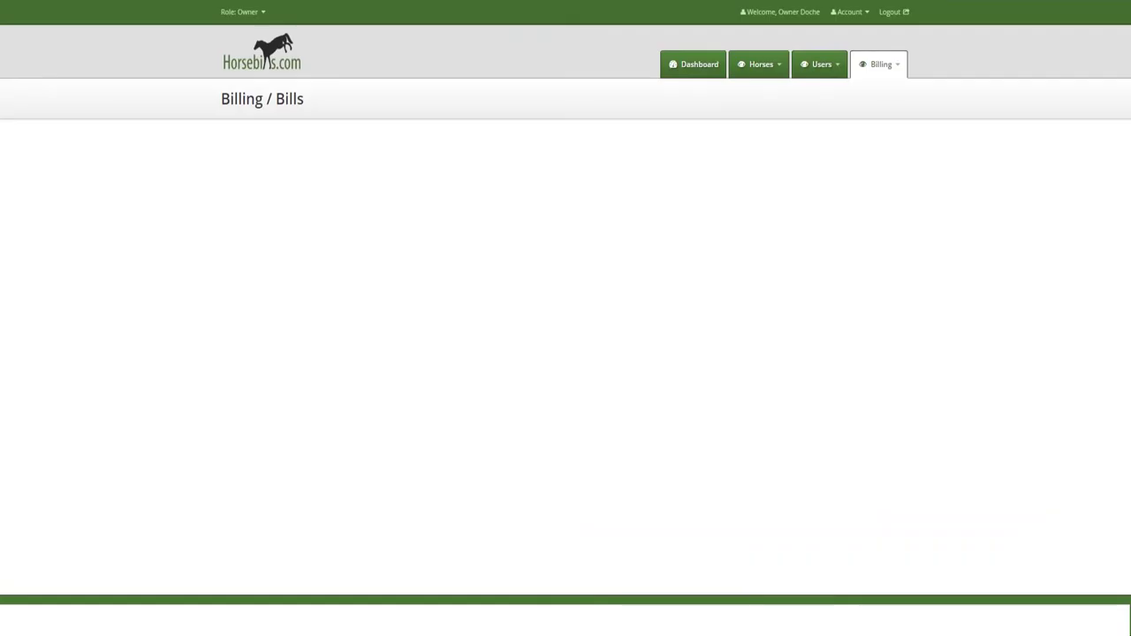
scroll(1129, 446, down, 2)
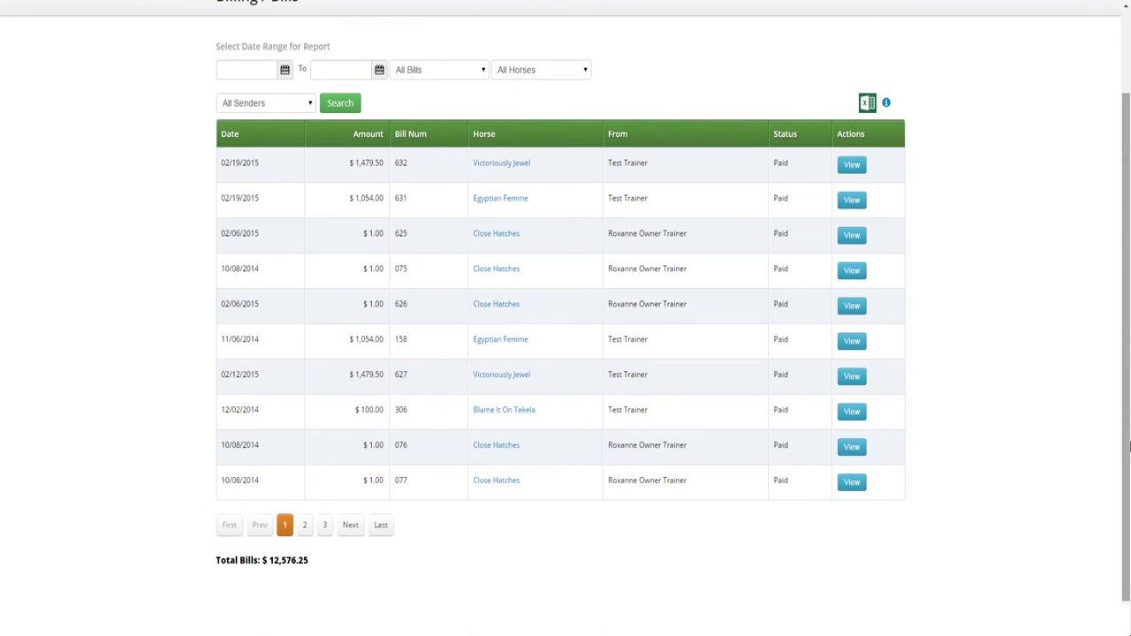
click(304, 524)
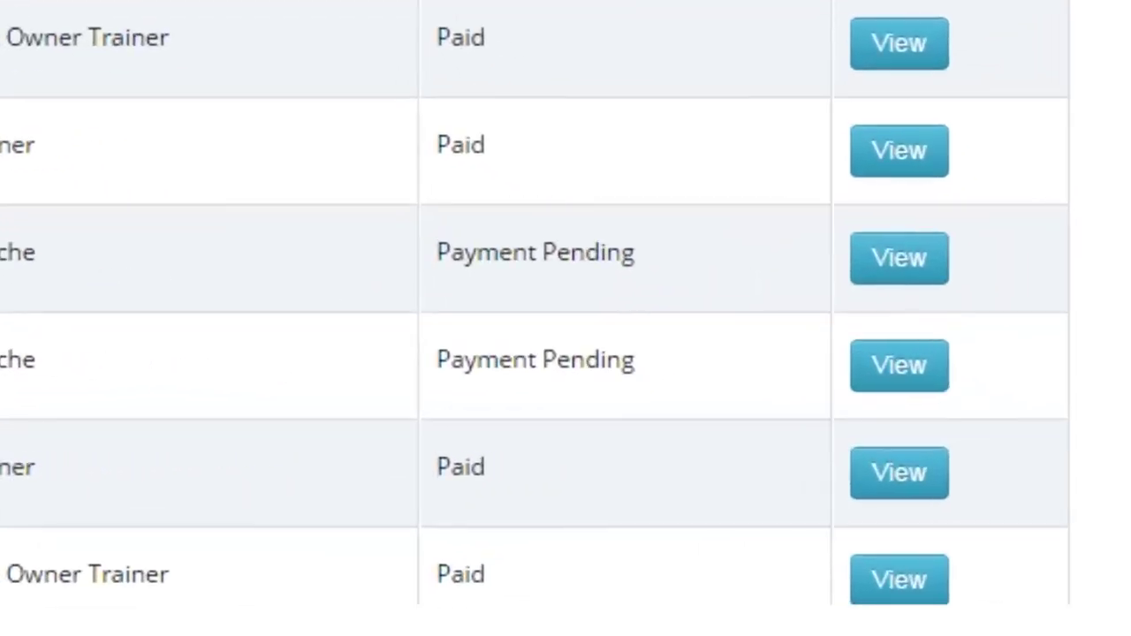
scroll(534, 303, up, 5)
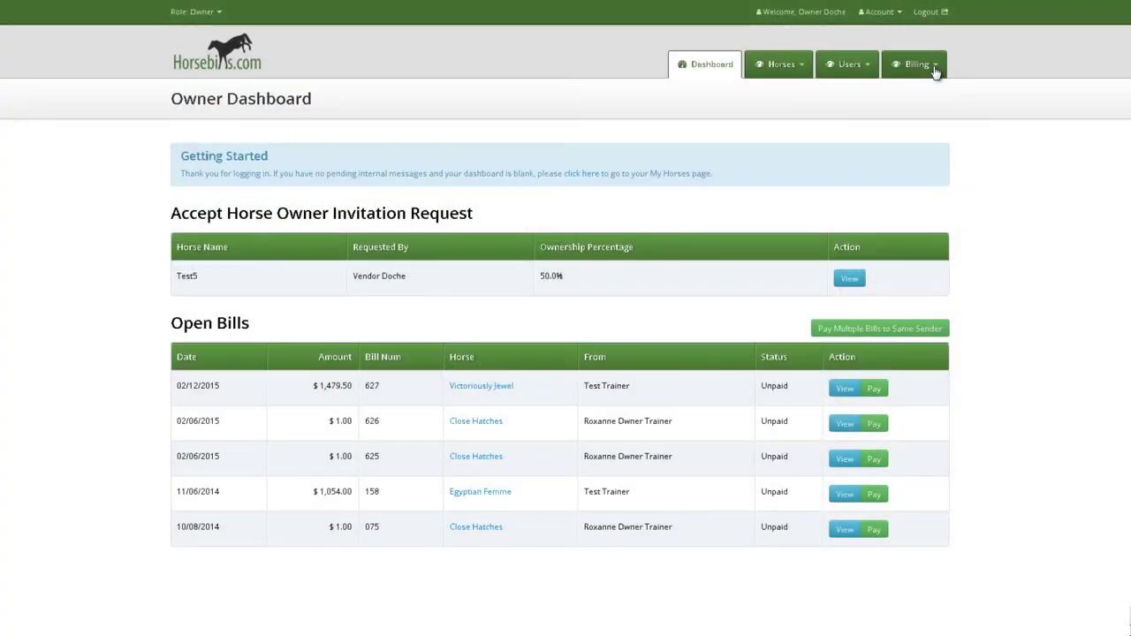
Show the Billing Payment Transactions report and export it to Excel.
click(929, 71)
click(888, 141)
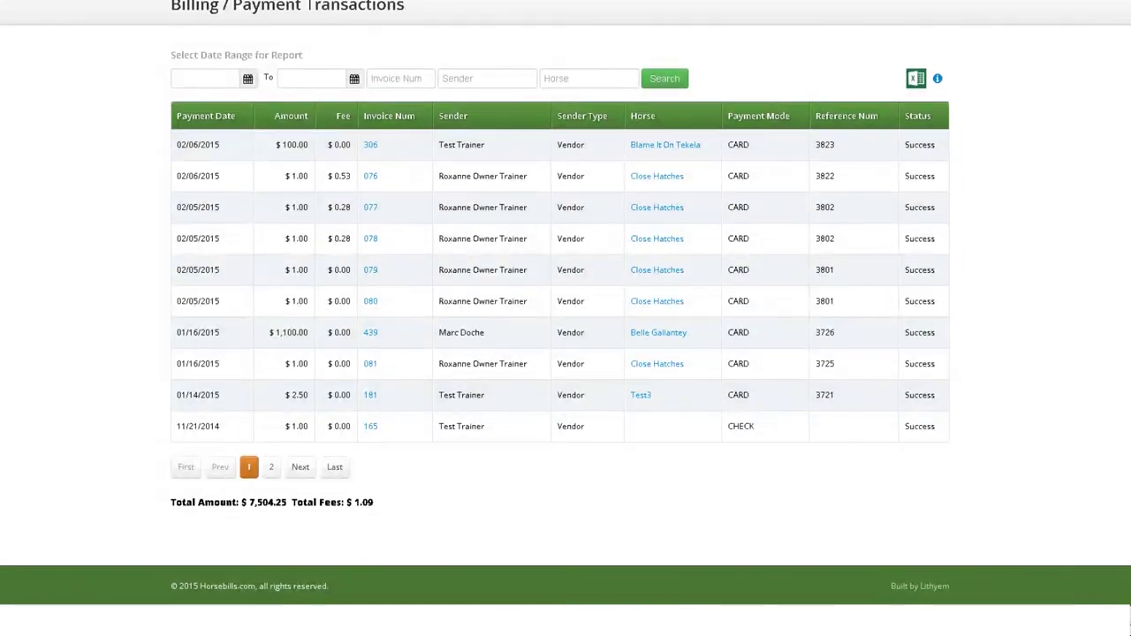
scroll(565, 318, up, 2)
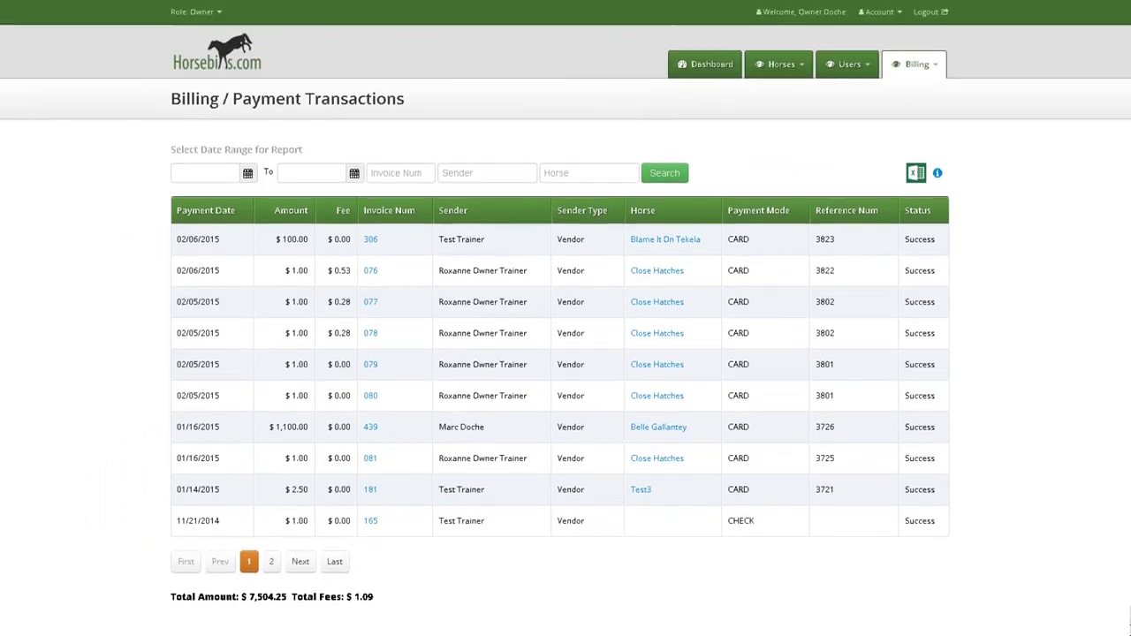
click(918, 174)
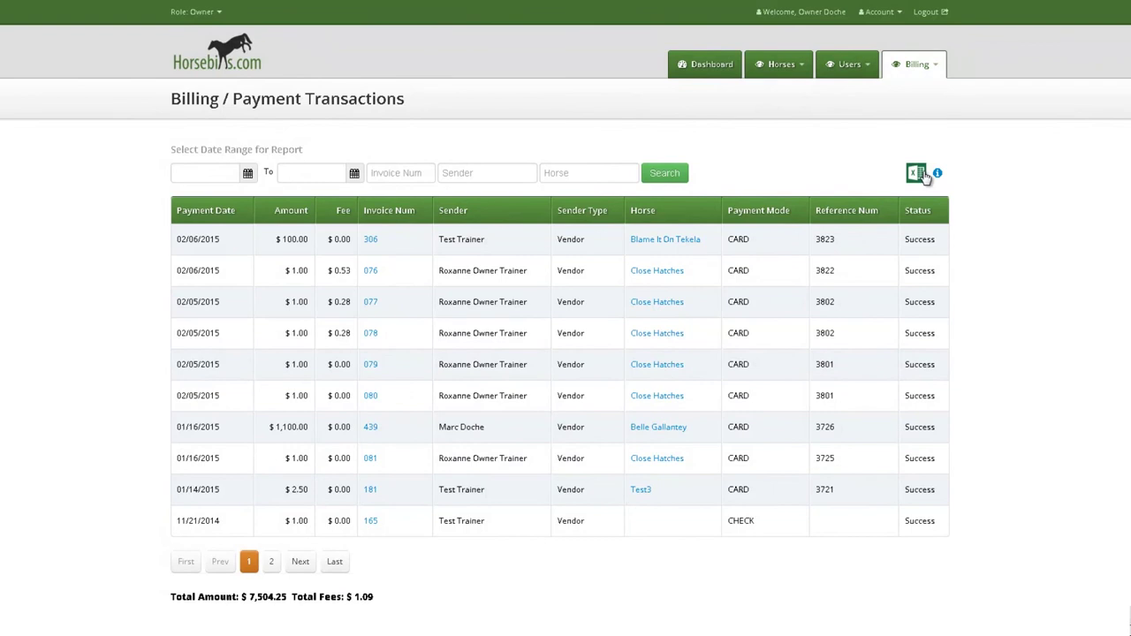